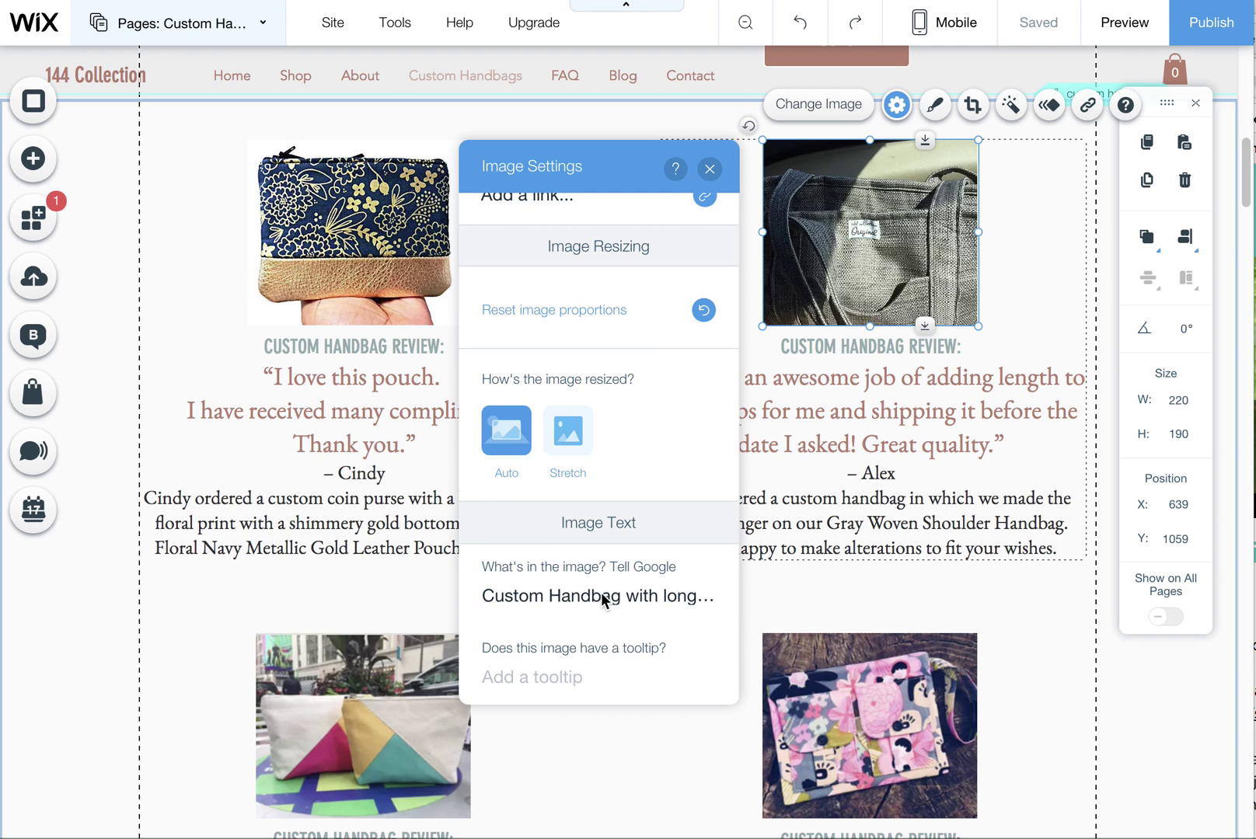
- Start editing the grey woven bag photo's 'Custom Handbag with longer…' image description
{"action": "left_click", "coordinate": [555, 598]}
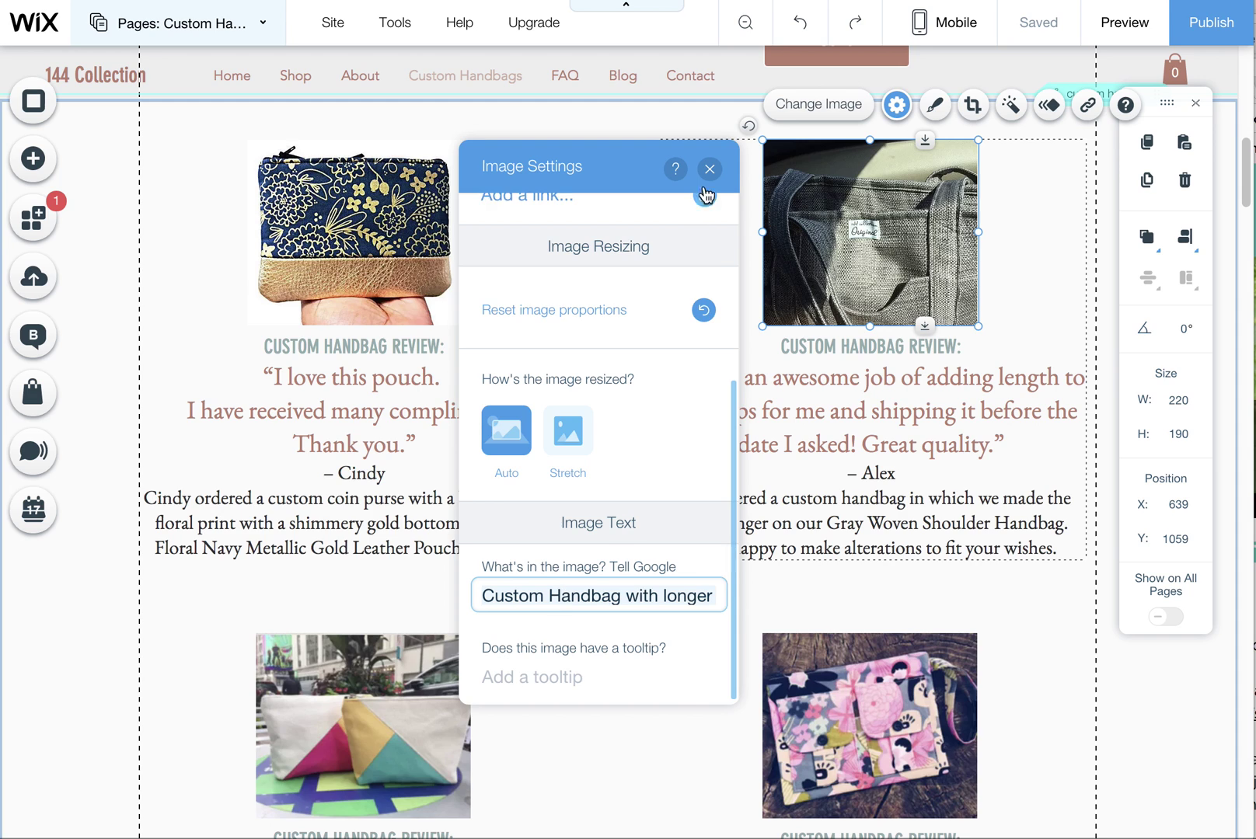
{"action": "left_click", "coordinate": [864, 270]}
{"action": "left_click", "coordinate": [632, 292]}
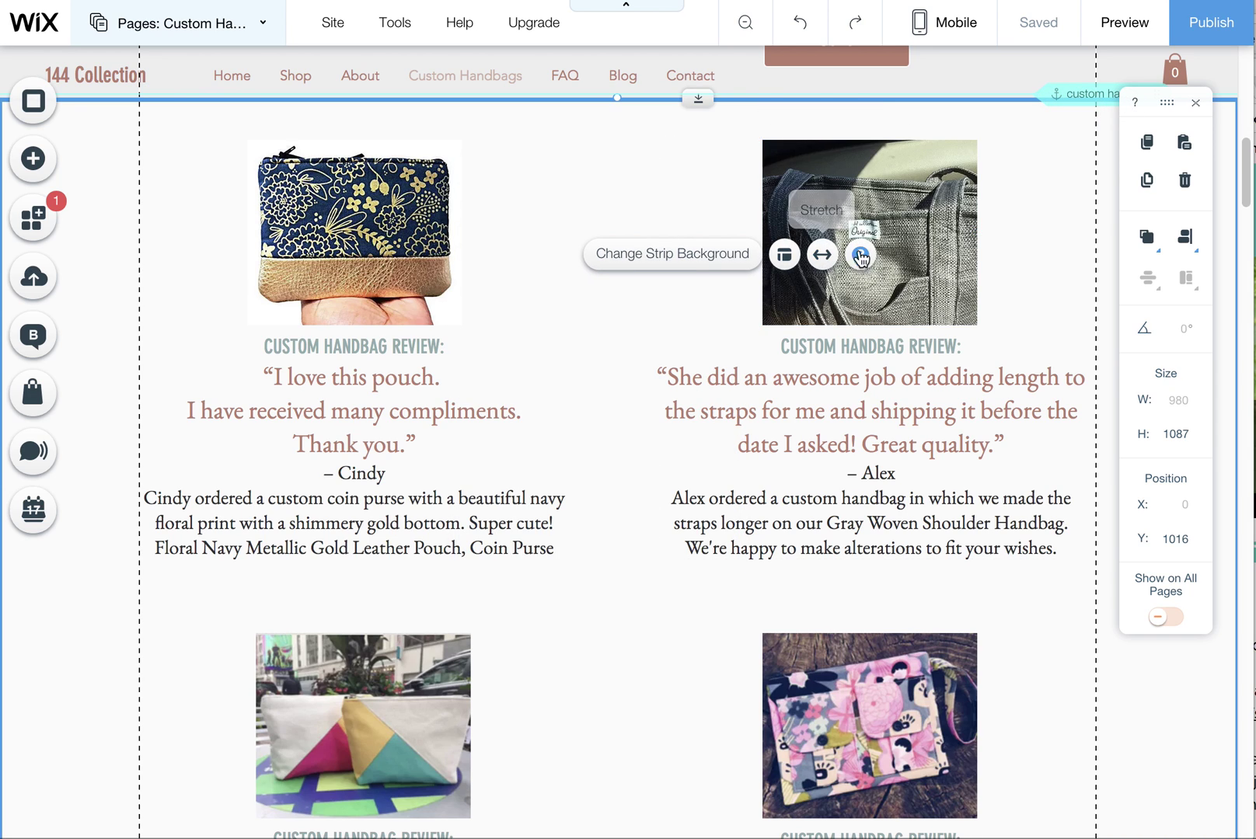
{"action": "left_click", "coordinate": [870, 215]}
{"action": "left_click", "coordinate": [881, 214]}
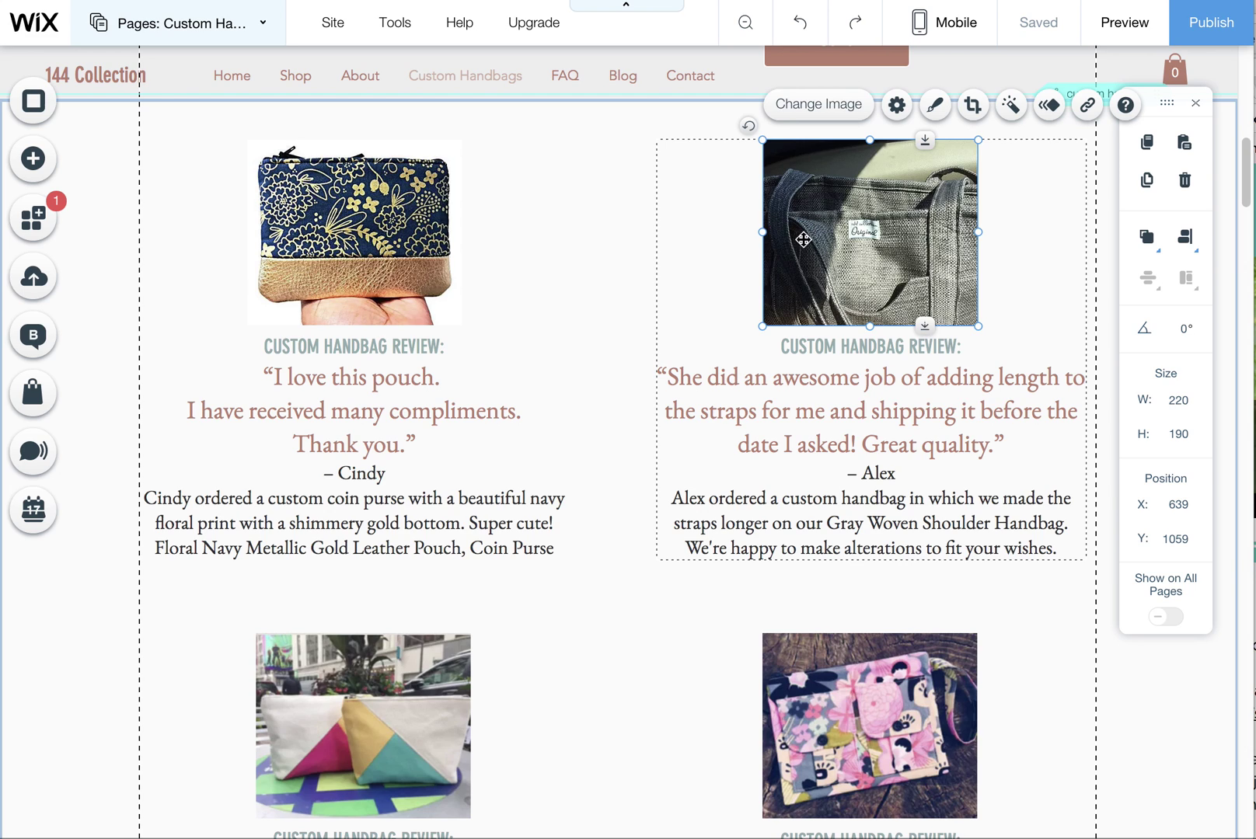
{"action": "left_click", "coordinate": [899, 108]}
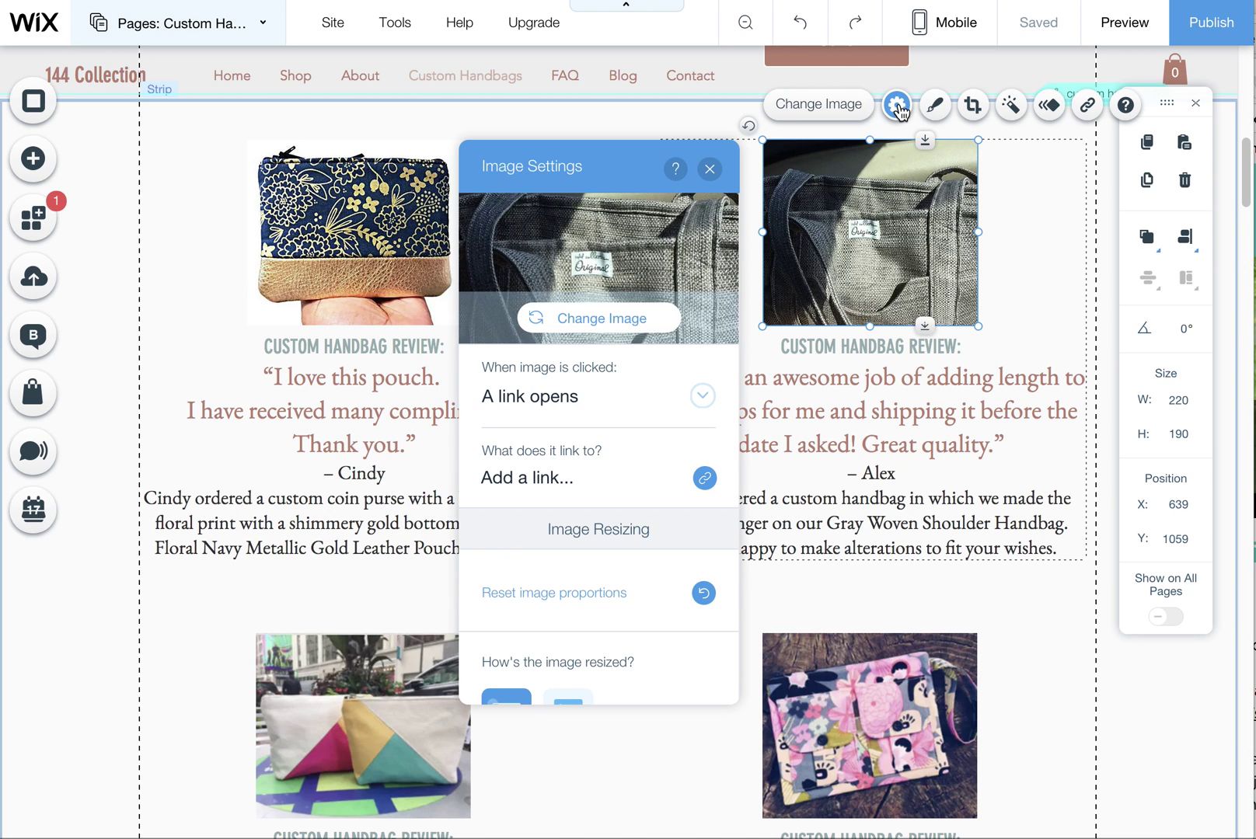
{"action": "scroll", "coordinate": [606, 392], "scroll_direction": "down", "scroll_amount": 3}
{"action": "scroll", "coordinate": [606, 392], "scroll_direction": "up", "scroll_amount": 3}
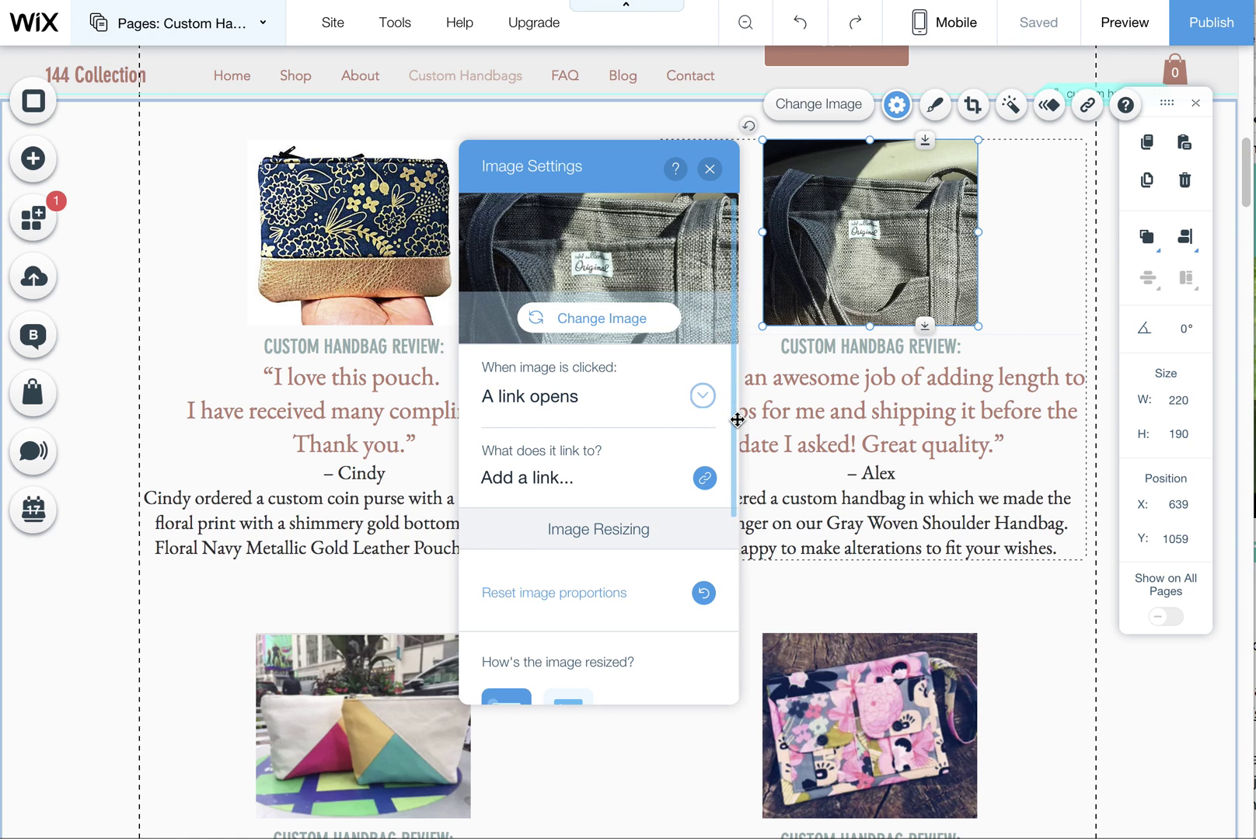
{"action": "scroll", "coordinate": [737, 418], "scroll_direction": "down", "scroll_amount": 3}
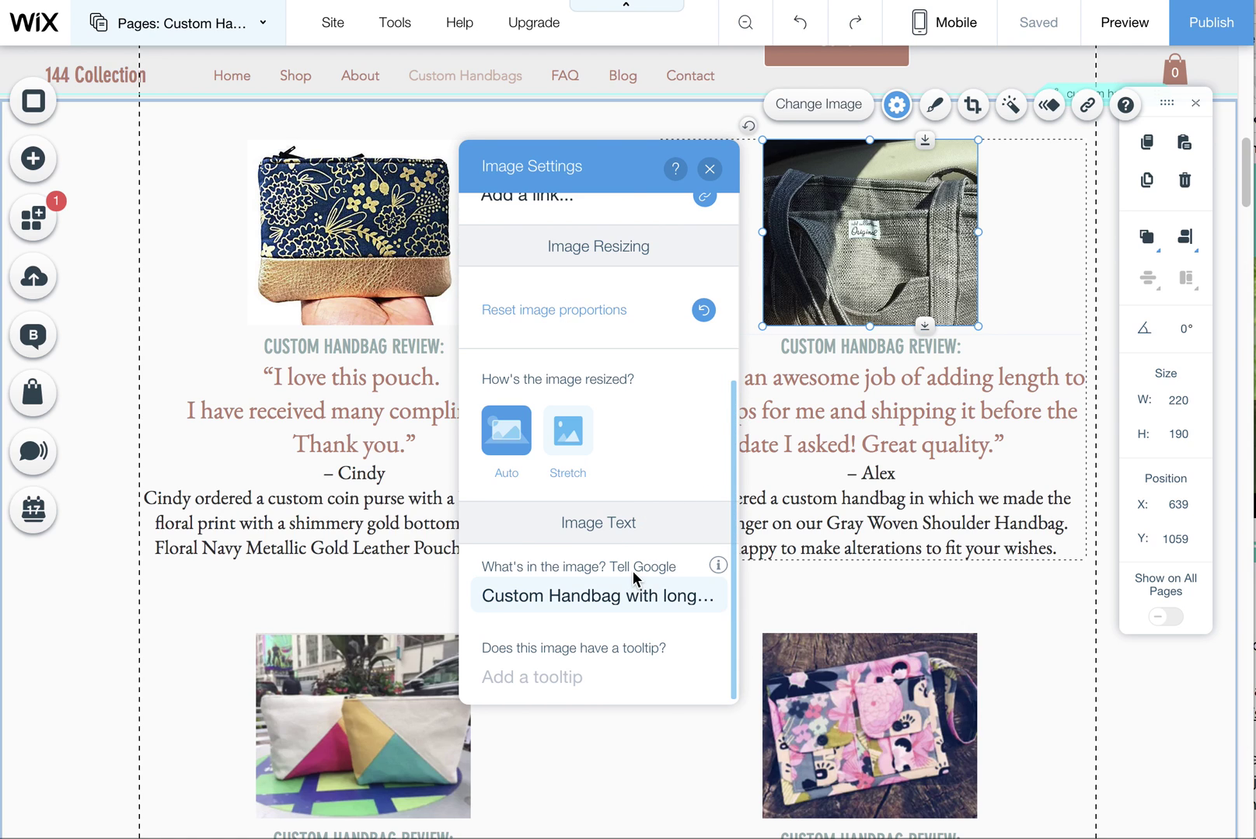
{"action": "scroll", "coordinate": [684, 506], "scroll_direction": "up", "scroll_amount": 3}
{"action": "scroll", "coordinate": [679, 514], "scroll_direction": "down", "scroll_amount": 3}
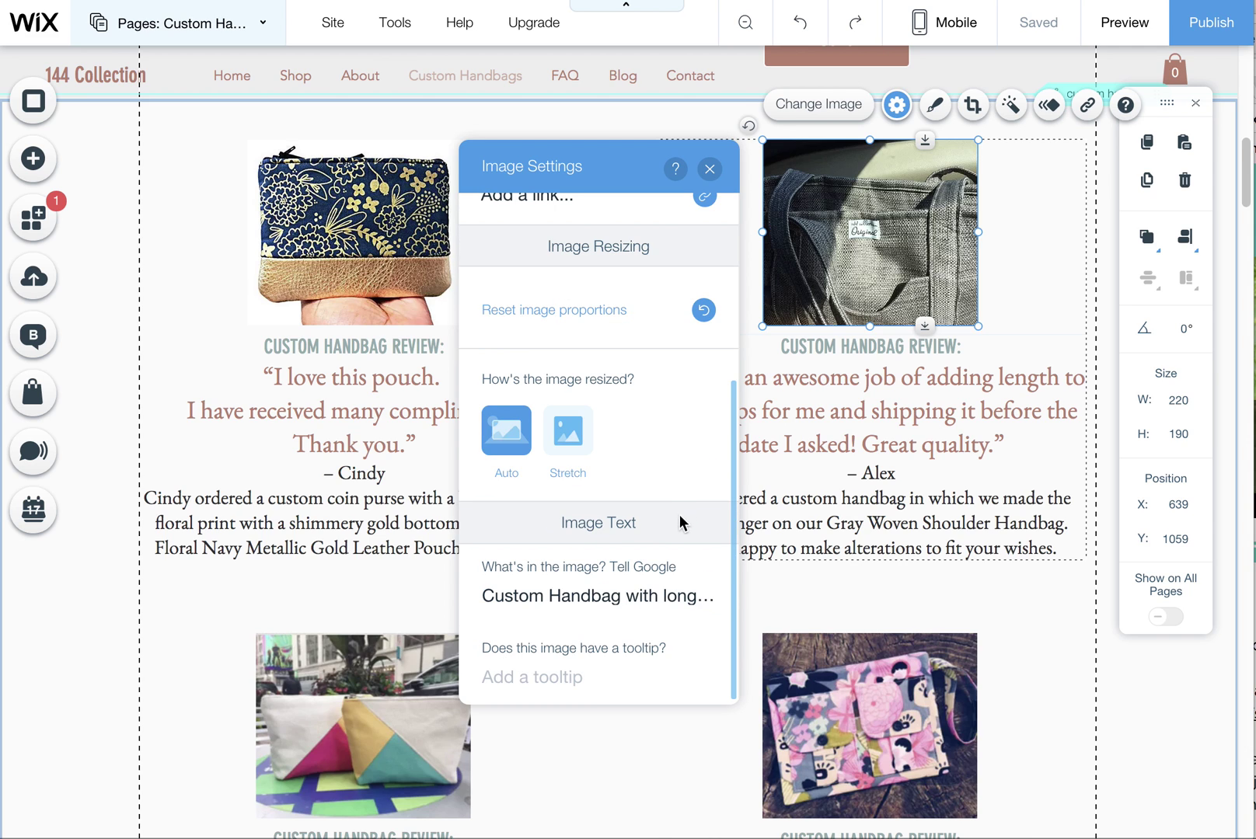
{"action": "scroll", "coordinate": [701, 431], "scroll_direction": "up", "scroll_amount": 5}
{"action": "left_click_drag", "start_coordinate": [731, 302], "coordinate": [719, 486]}
- Change the grey bag photo's image text to 'Custom Handbags with longer straps'
{"action": "left_click", "coordinate": [534, 610]}
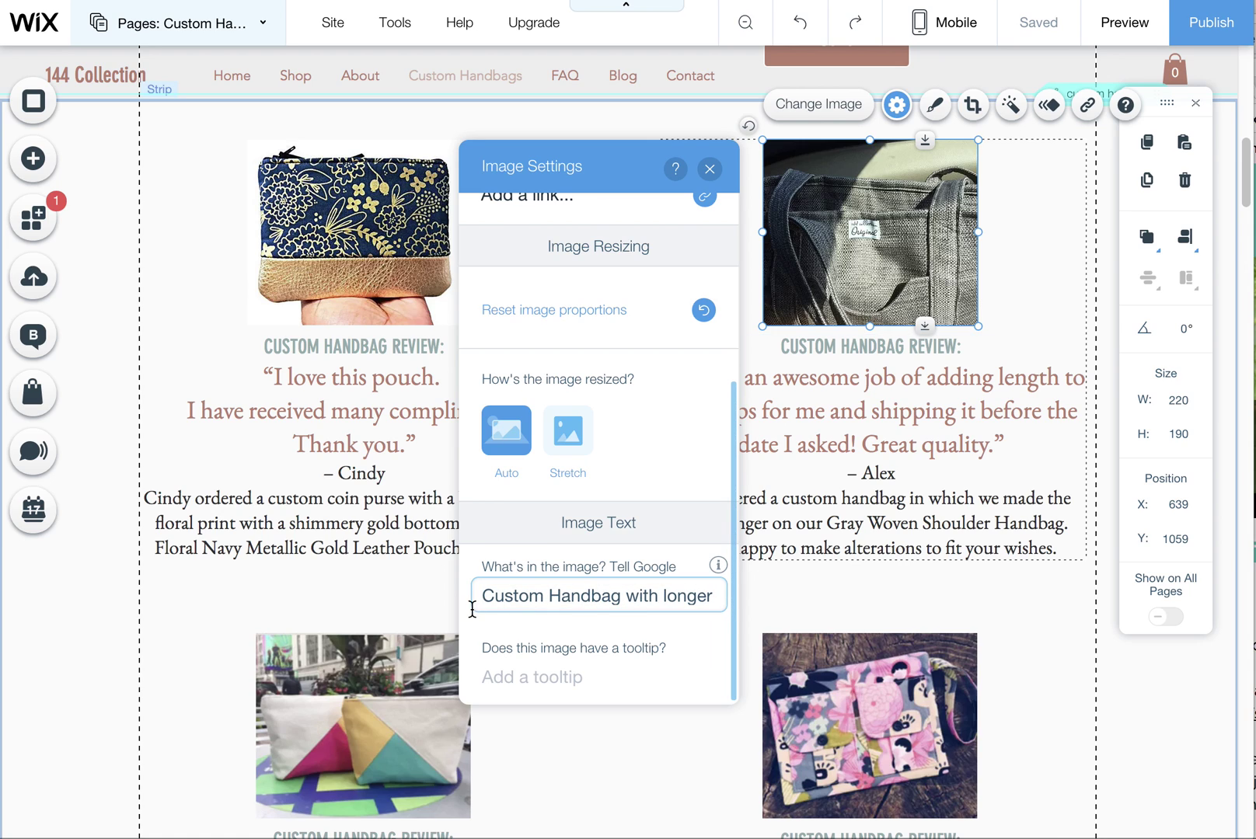
{"action": "left_click", "coordinate": [589, 599]}
{"action": "left_click_drag", "start_coordinate": [616, 596], "coordinate": [471, 595]}
{"action": "left_click", "coordinate": [621, 596]}
{"action": "type", "text": "s"}
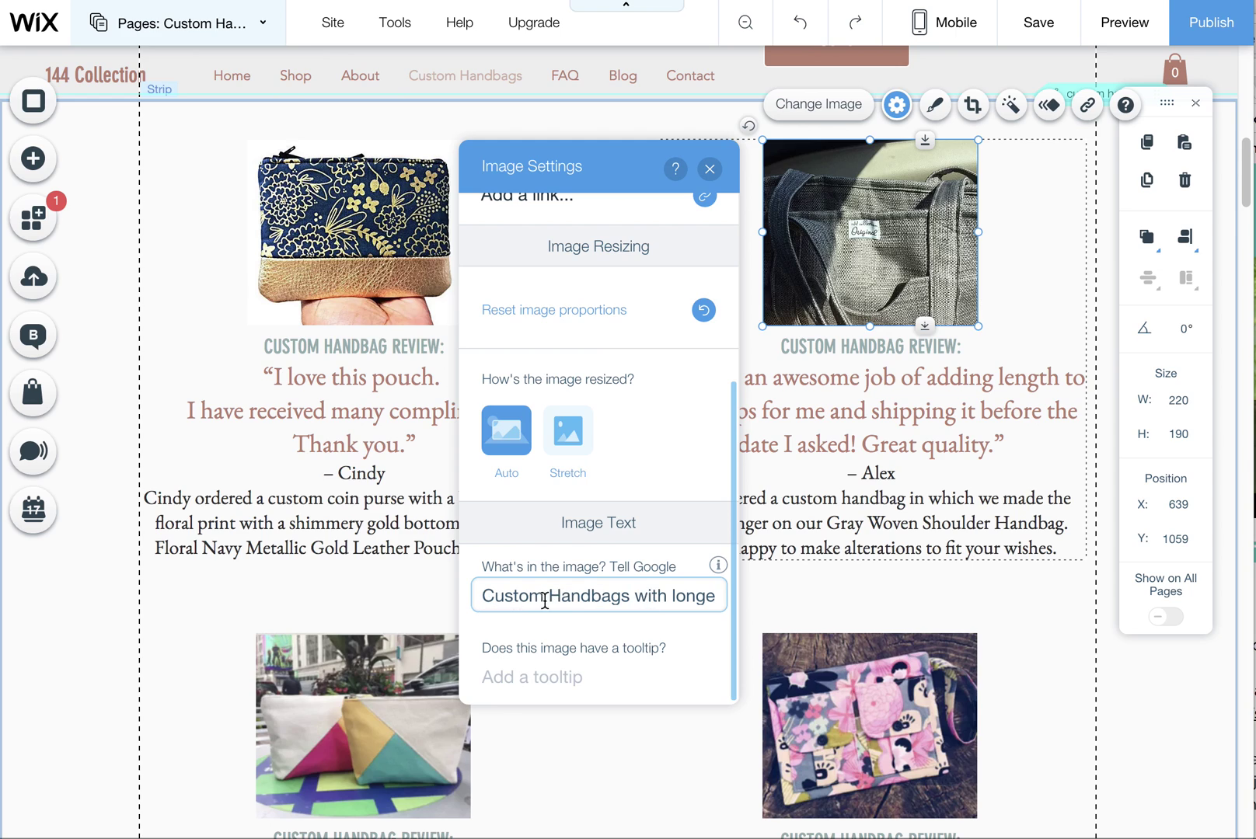
{"action": "left_click", "coordinate": [694, 595]}
{"action": "type", "text": "r straps"}
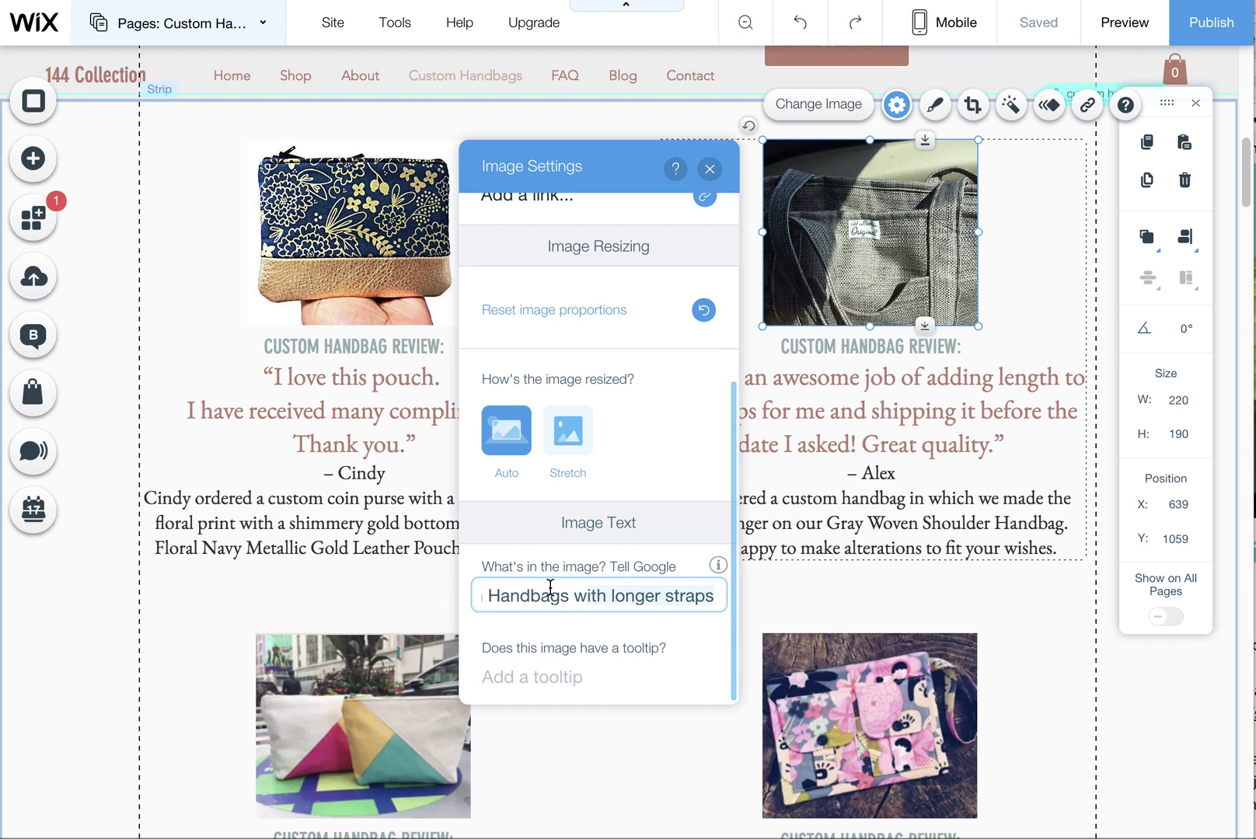
- Select the navy-and-gold coin purse photo and bring up its Image Text settings
{"action": "left_click", "coordinate": [343, 286]}
{"action": "left_click", "coordinate": [385, 259]}
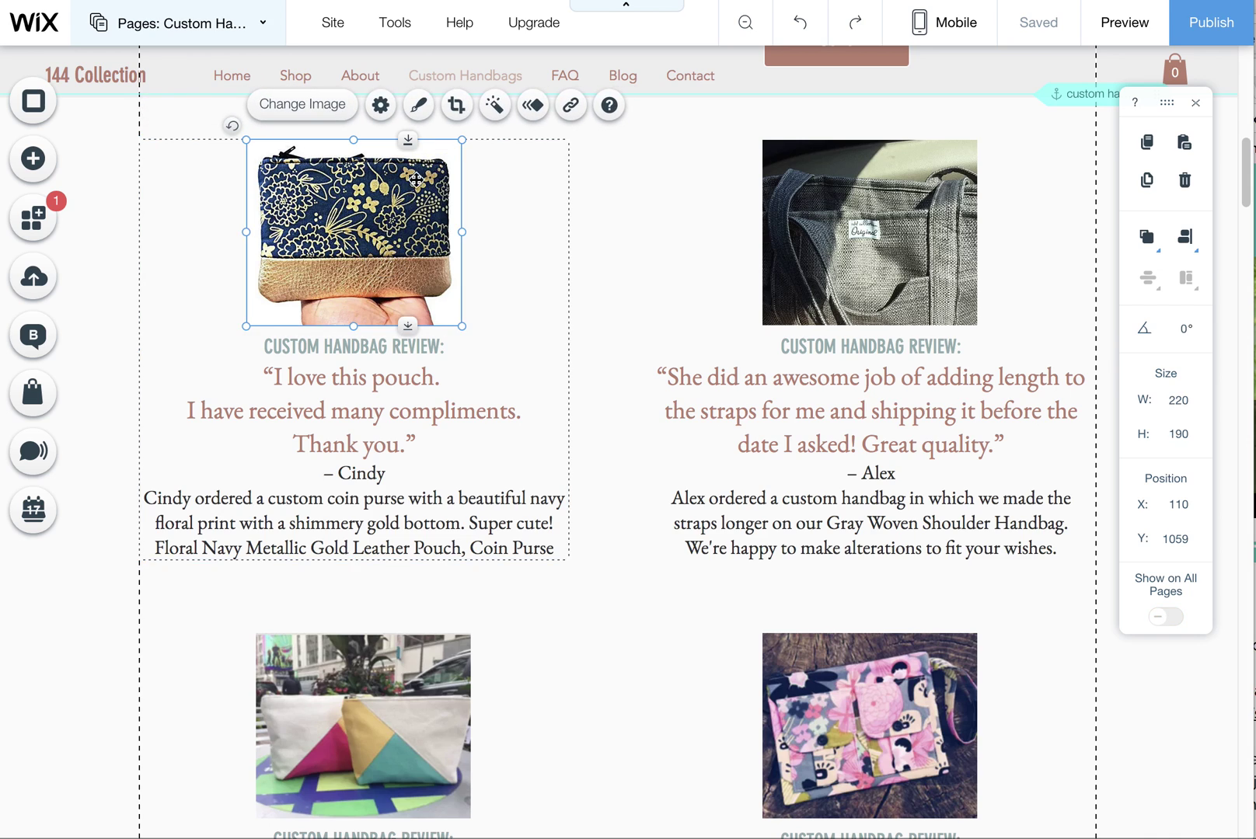
{"action": "left_click", "coordinate": [378, 109]}
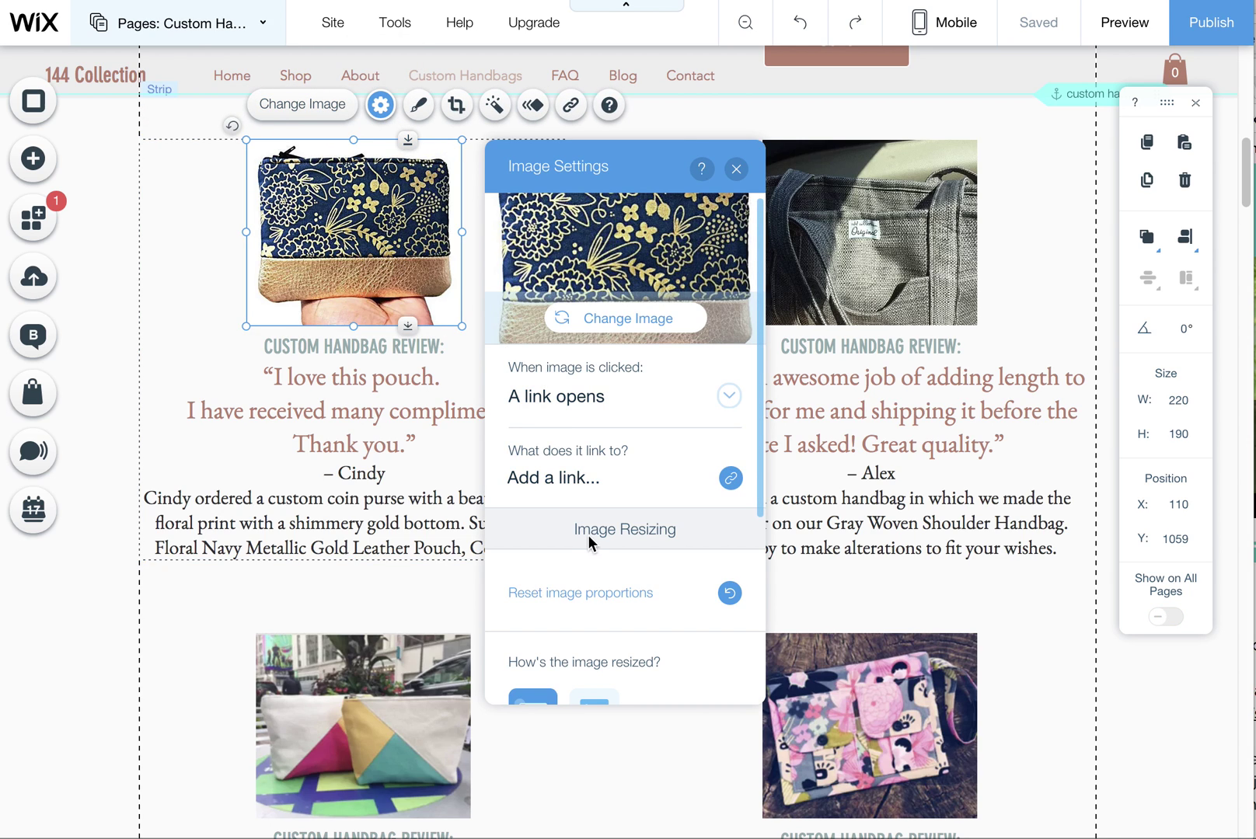
{"action": "left_click_drag", "start_coordinate": [761, 420], "coordinate": [757, 617]}
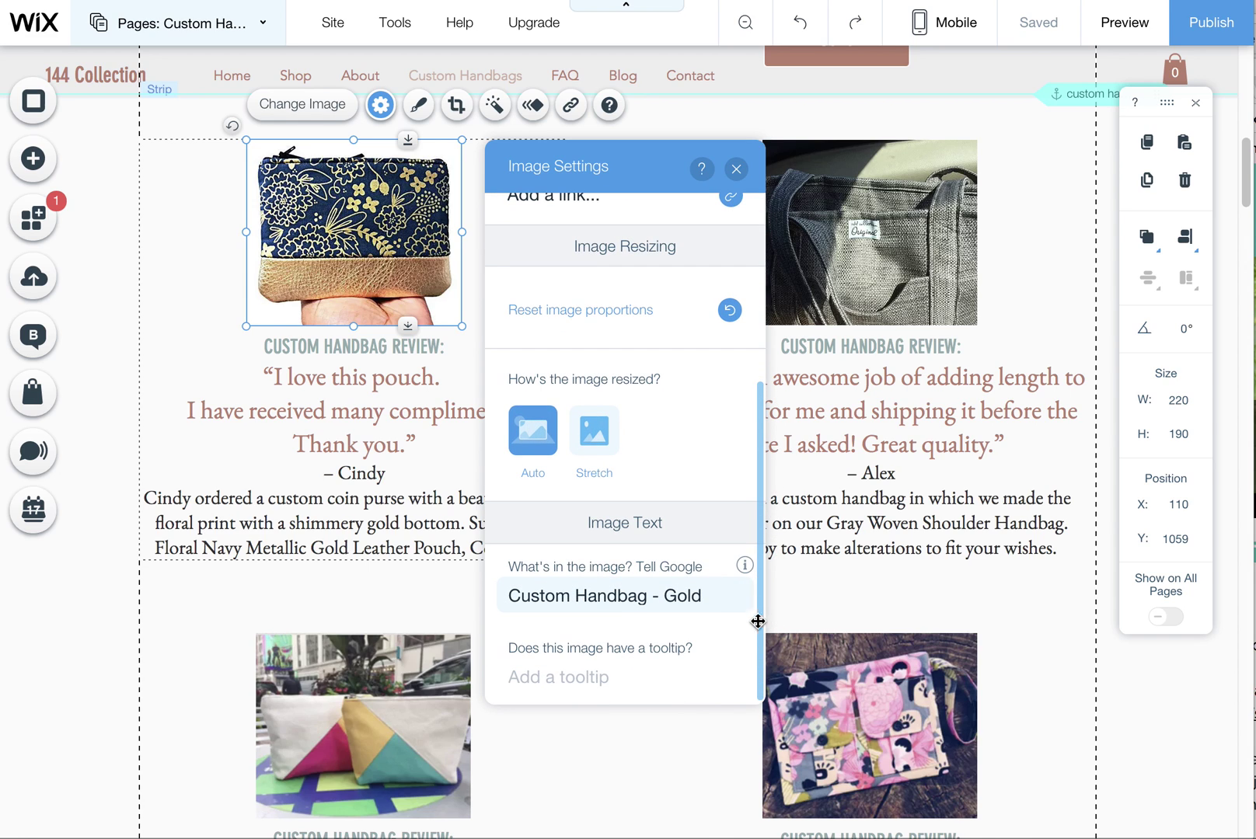
- Edit the coin purse's image text to read 'Custom Handbags - Gold'
{"action": "left_click", "coordinate": [588, 597]}
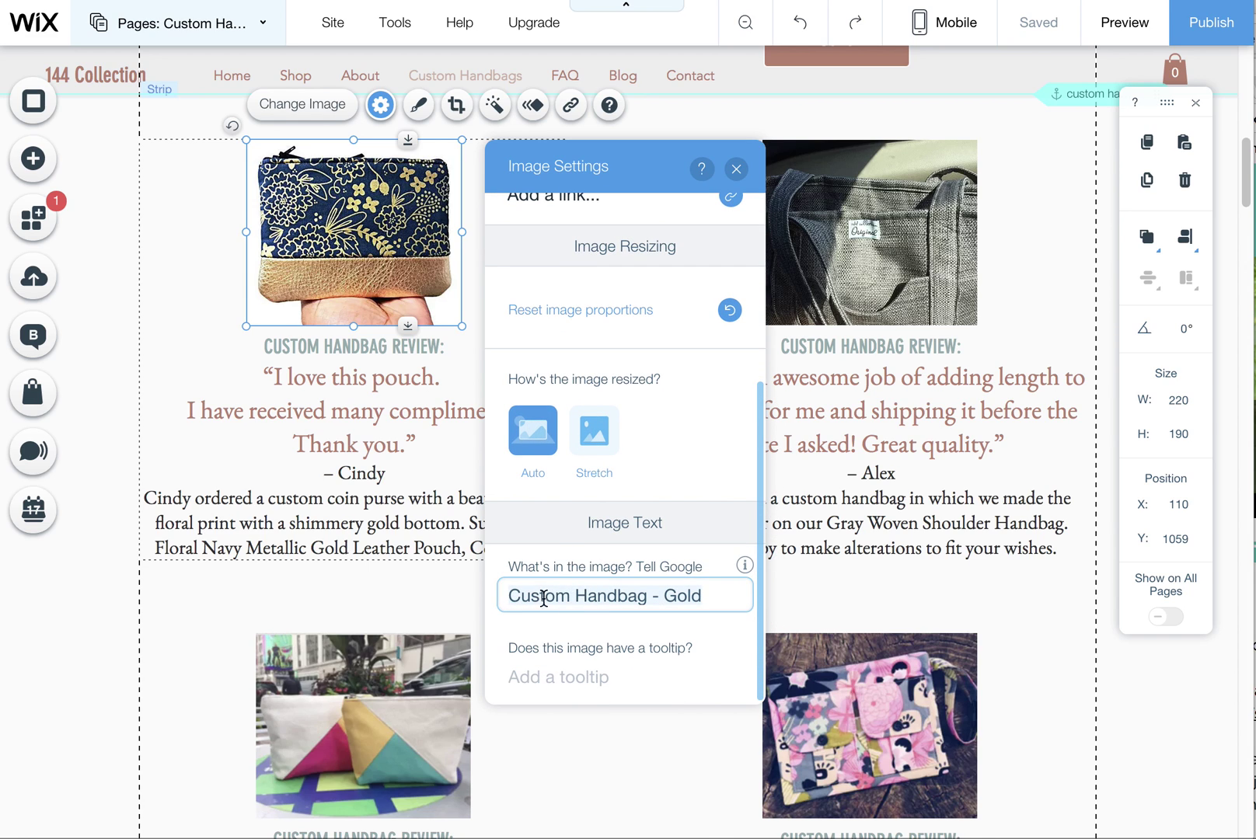
{"action": "left_click", "coordinate": [646, 597]}
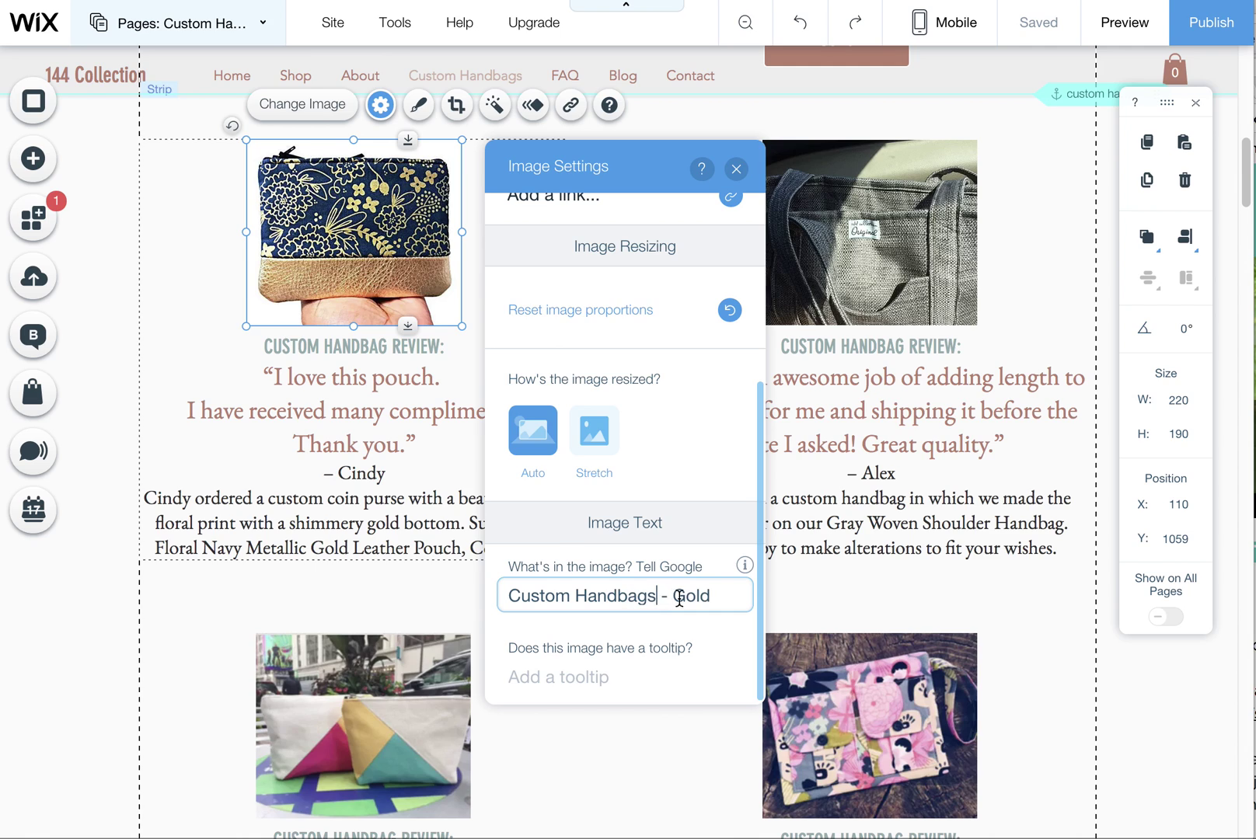
{"action": "type", "text": "s"}
{"action": "left_click", "coordinate": [659, 597]}
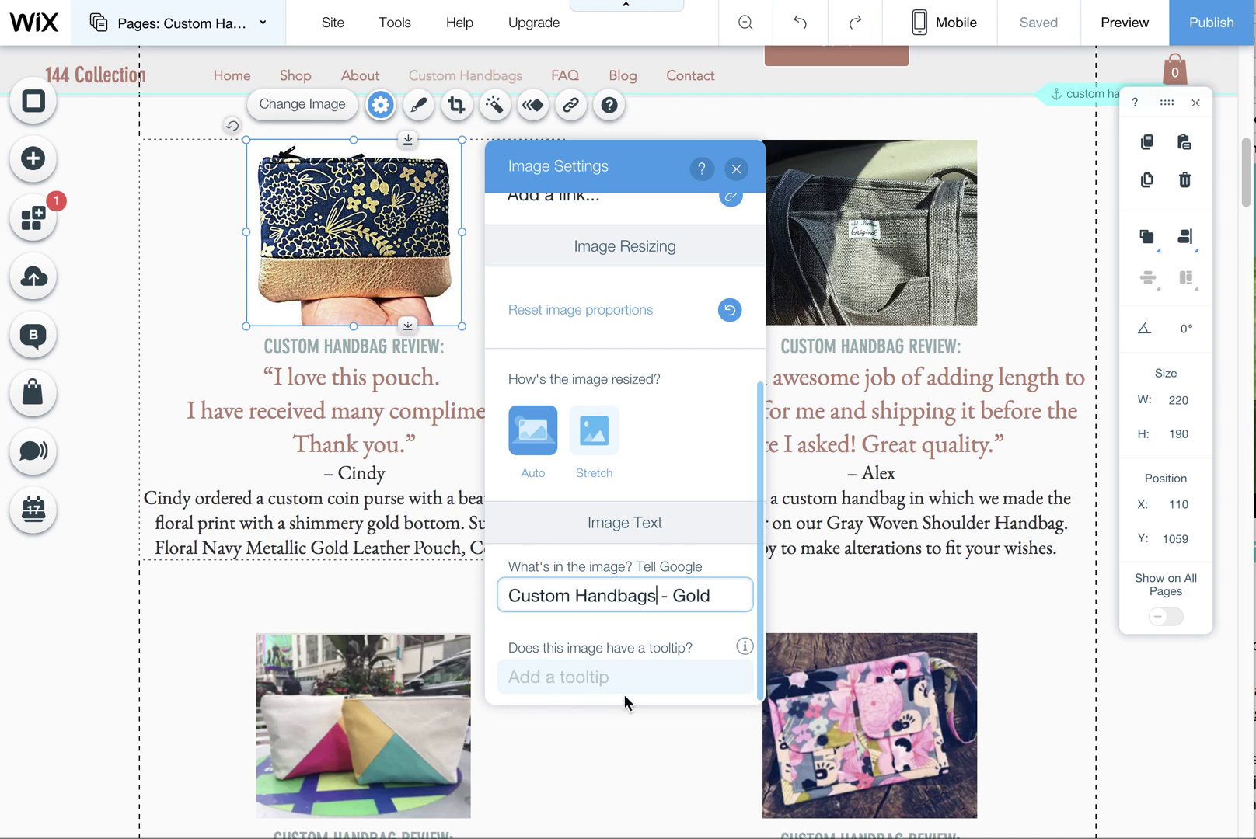
- Commit the 'Custom Handbags - Gold' text and close the coin purse's Image Settings
{"action": "left_click", "coordinate": [576, 682]}
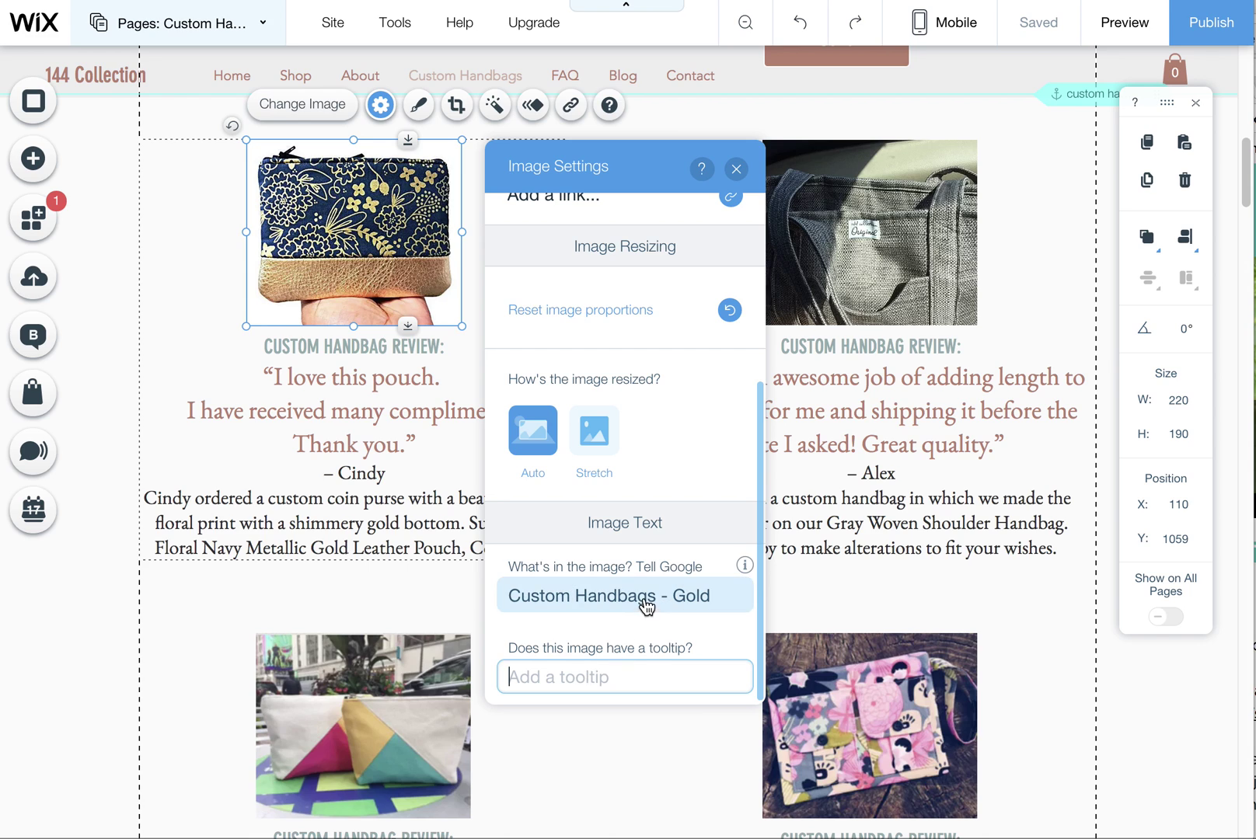
{"action": "scroll", "coordinate": [638, 354], "scroll_direction": "up", "scroll_amount": 4}
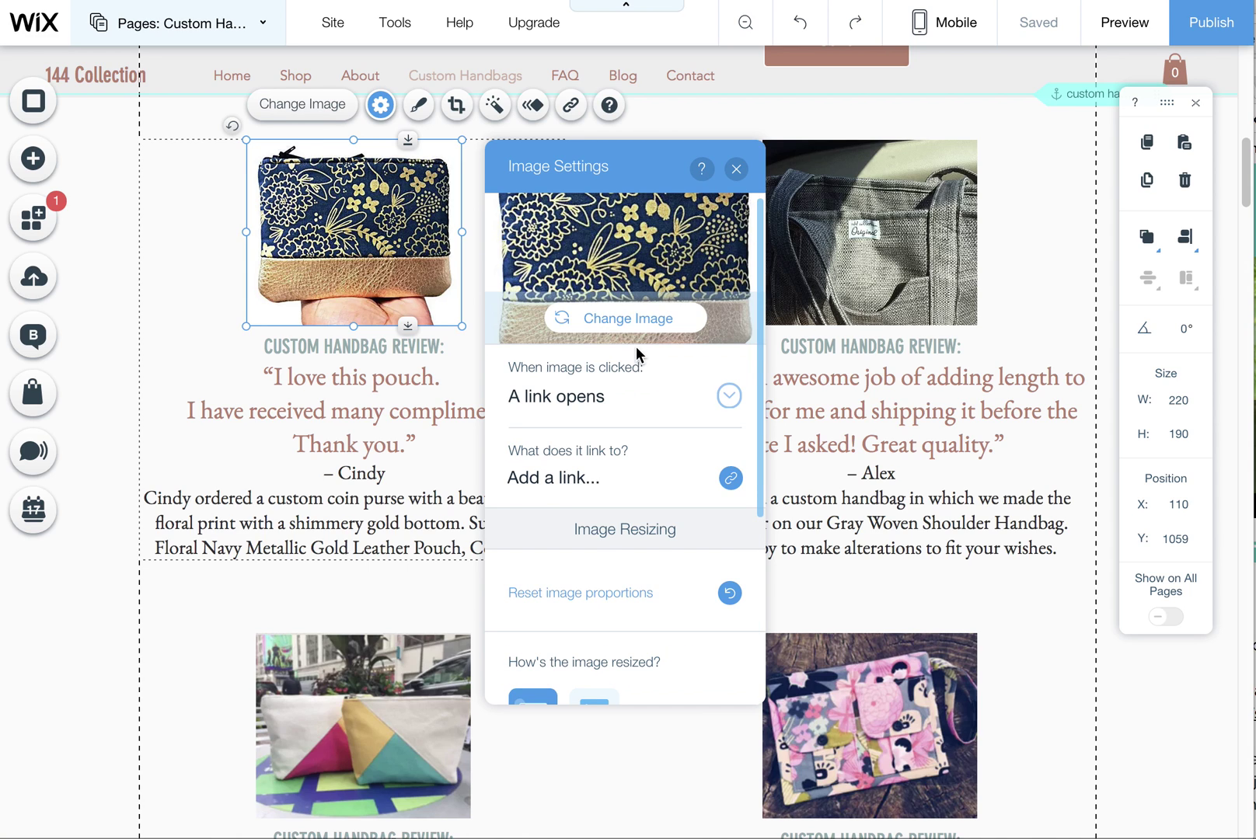
{"action": "left_click", "coordinate": [736, 168]}
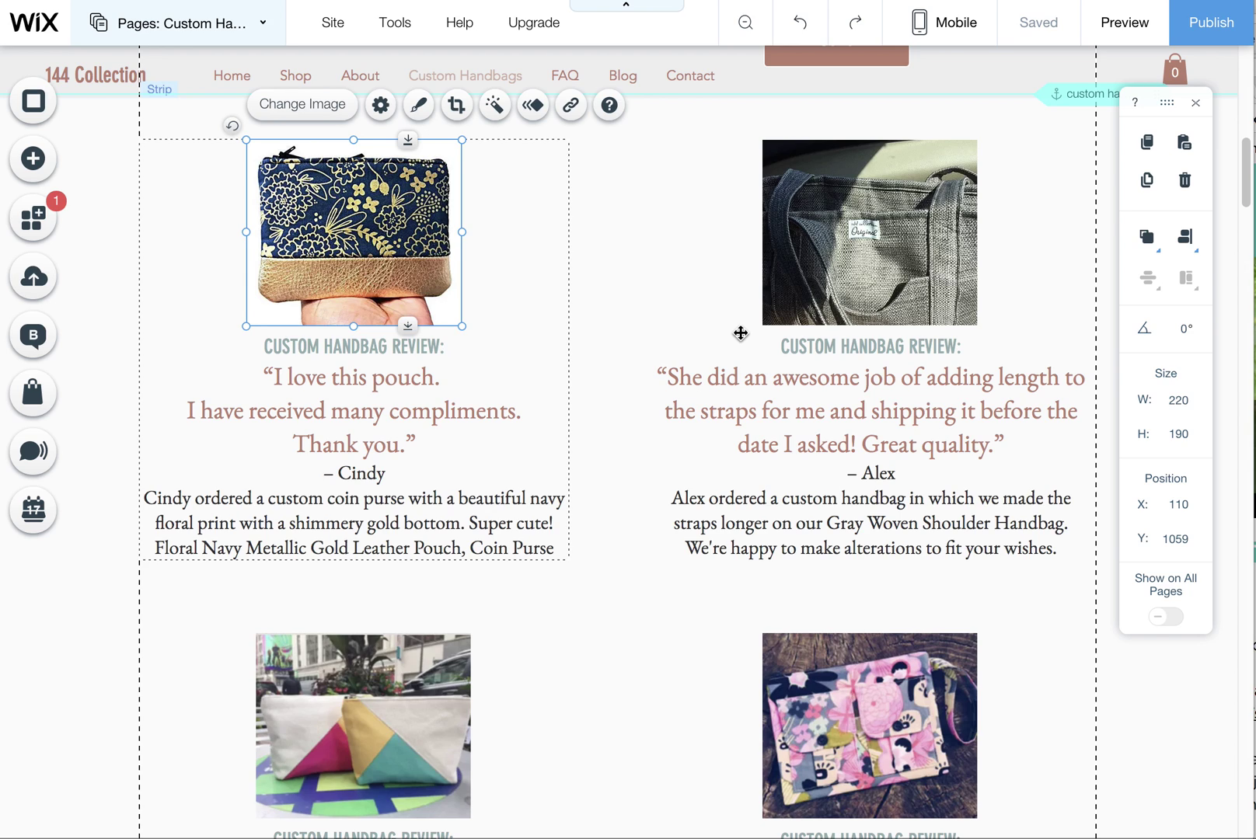
{"action": "left_click", "coordinate": [842, 267]}
{"action": "left_click", "coordinate": [820, 253]}
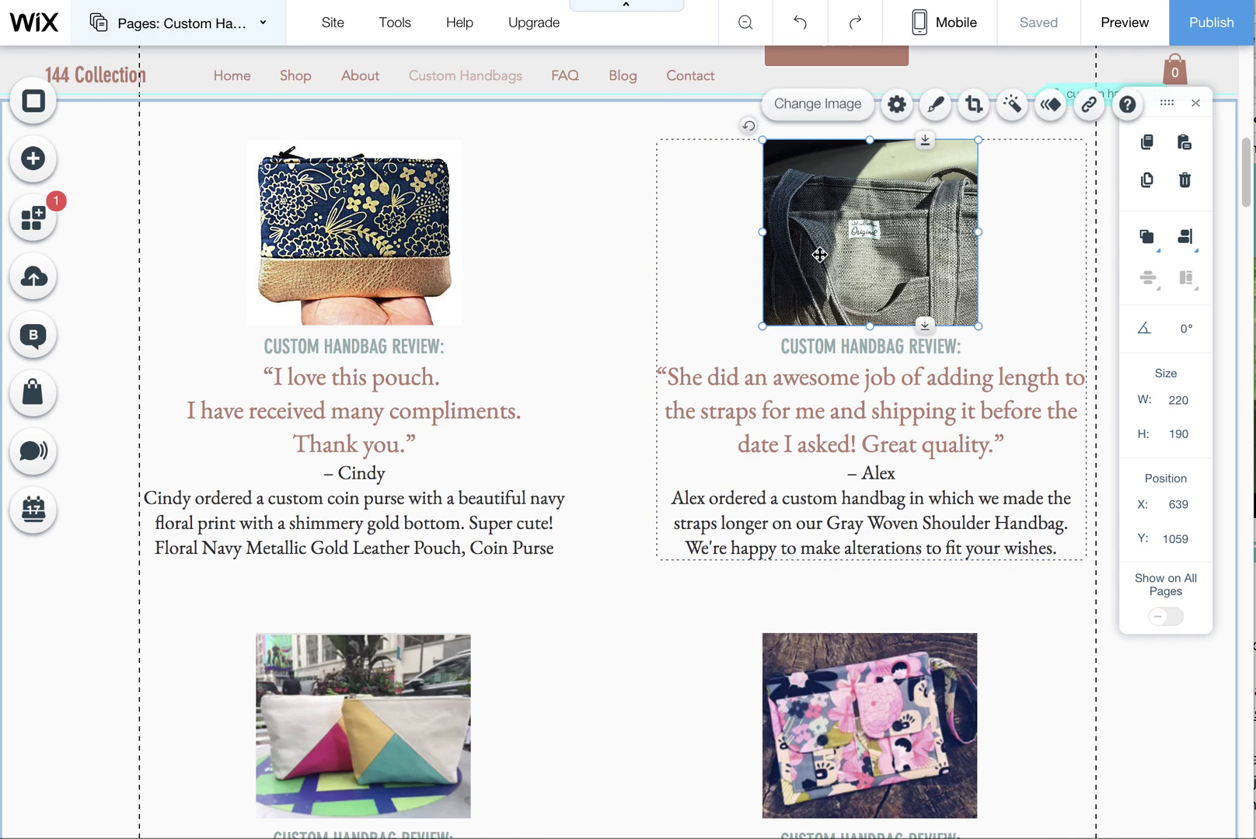
{"action": "left_click", "coordinate": [897, 106]}
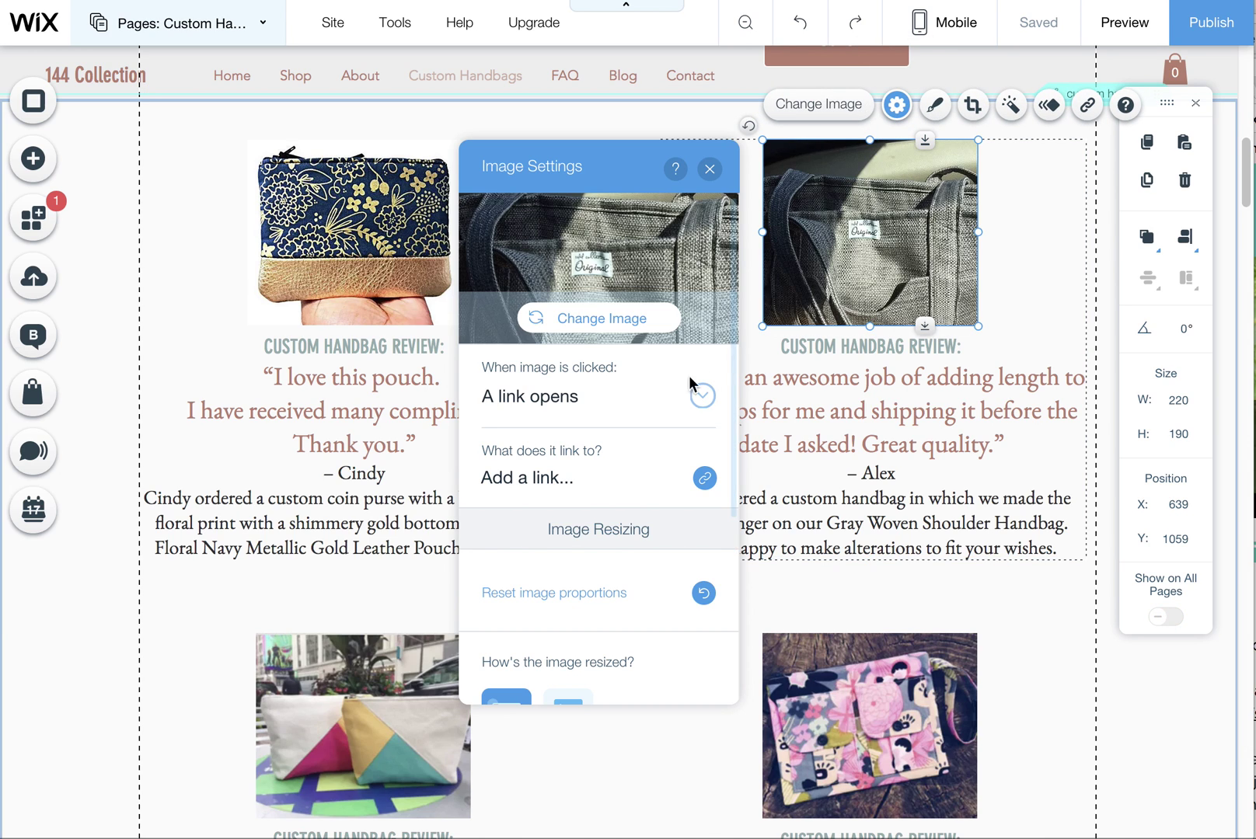
{"action": "scroll", "coordinate": [684, 396], "scroll_direction": "down", "scroll_amount": 4}
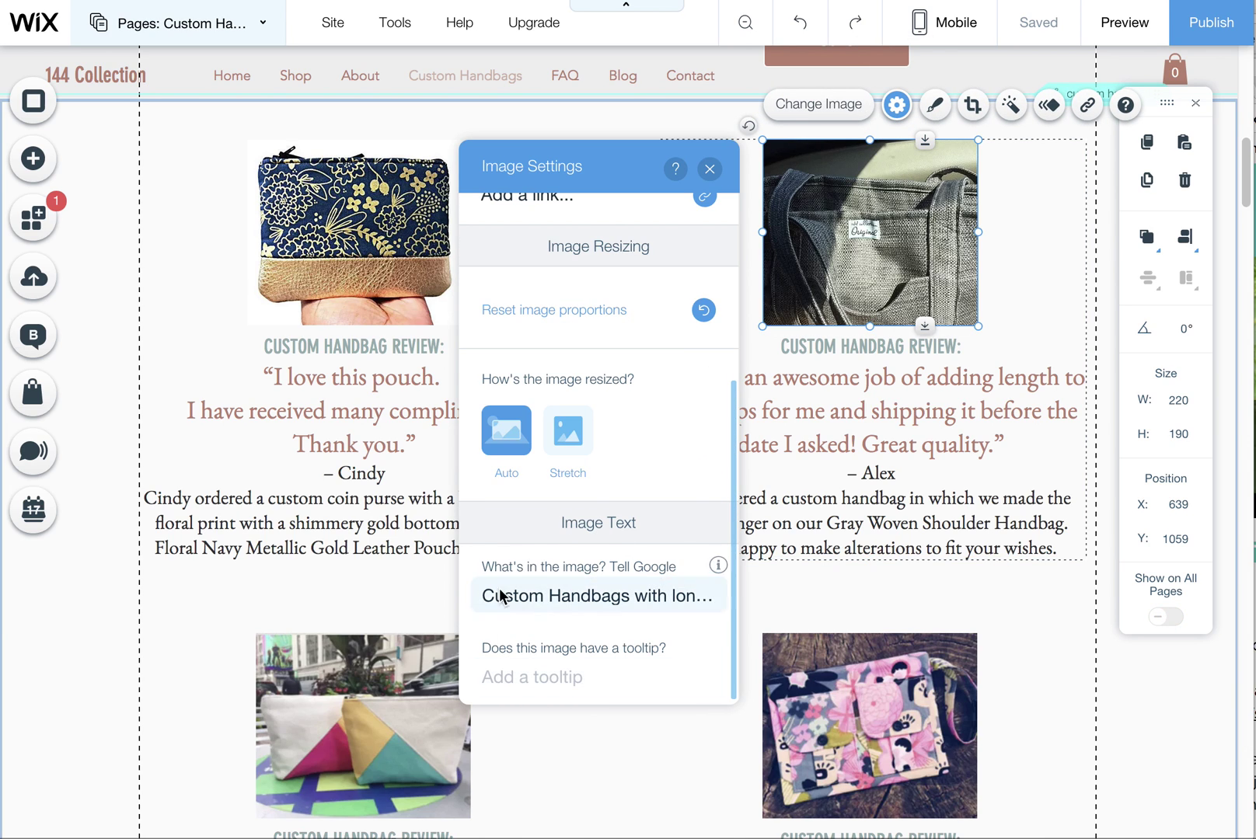
{"action": "left_click", "coordinate": [710, 169]}
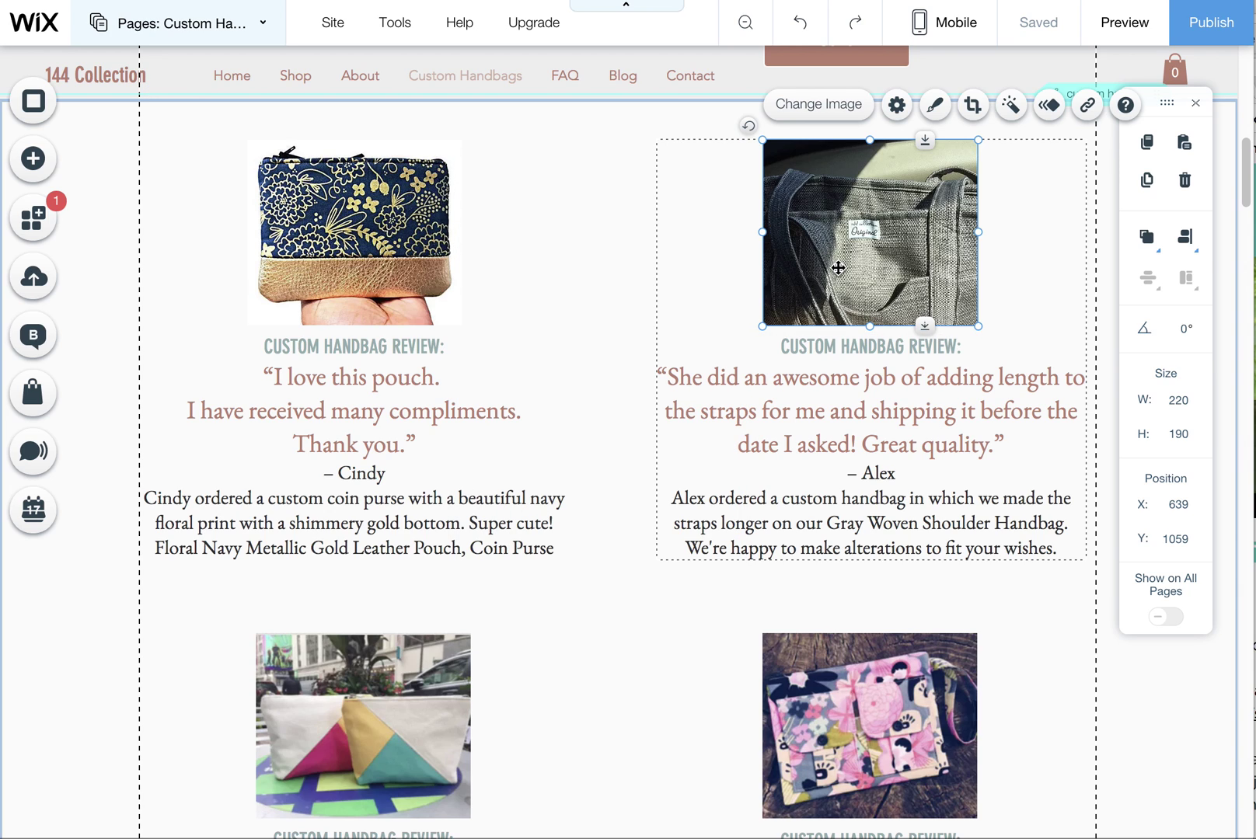
{"action": "scroll", "coordinate": [833, 293], "scroll_direction": "up", "scroll_amount": 5}
{"action": "scroll", "coordinate": [833, 291], "scroll_direction": "up", "scroll_amount": 6}
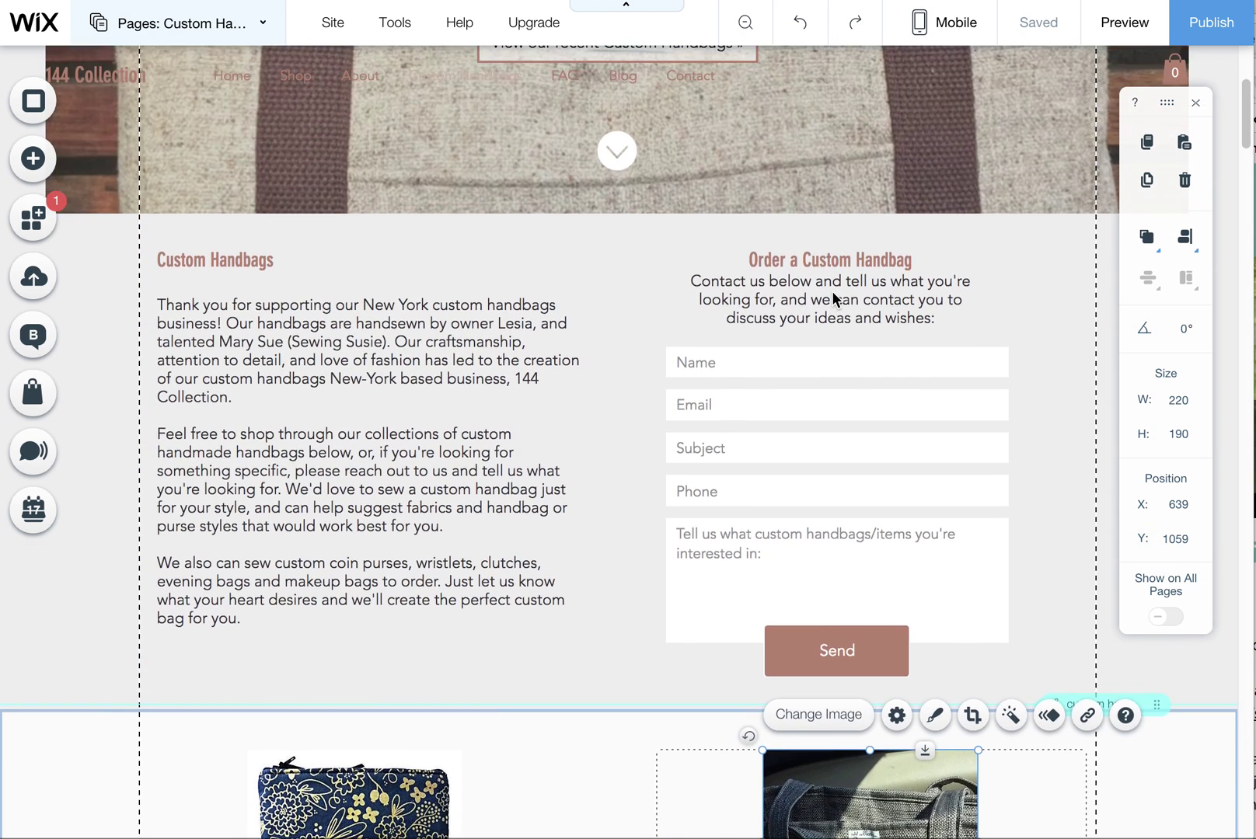
{"action": "left_click", "coordinate": [1054, 191]}
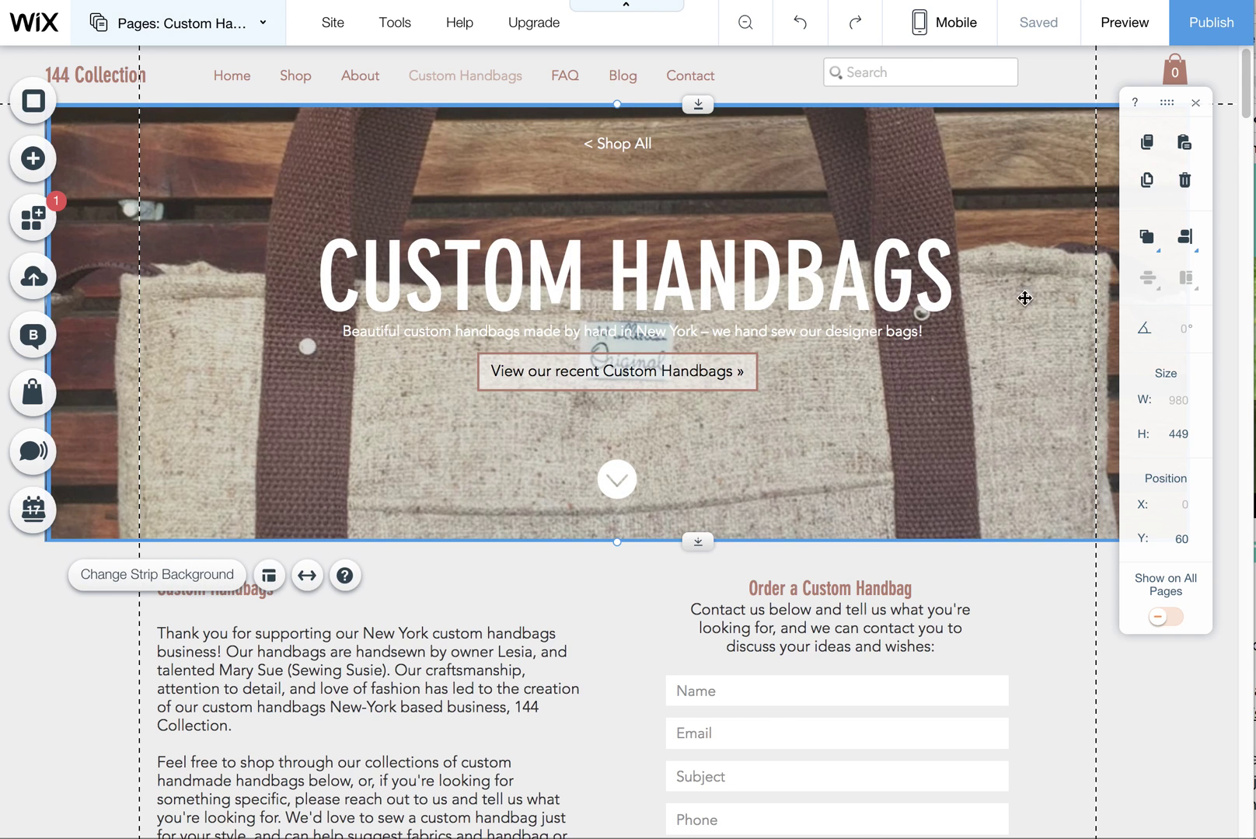
{"action": "scroll", "coordinate": [805, 586], "scroll_direction": "down", "scroll_amount": 8}
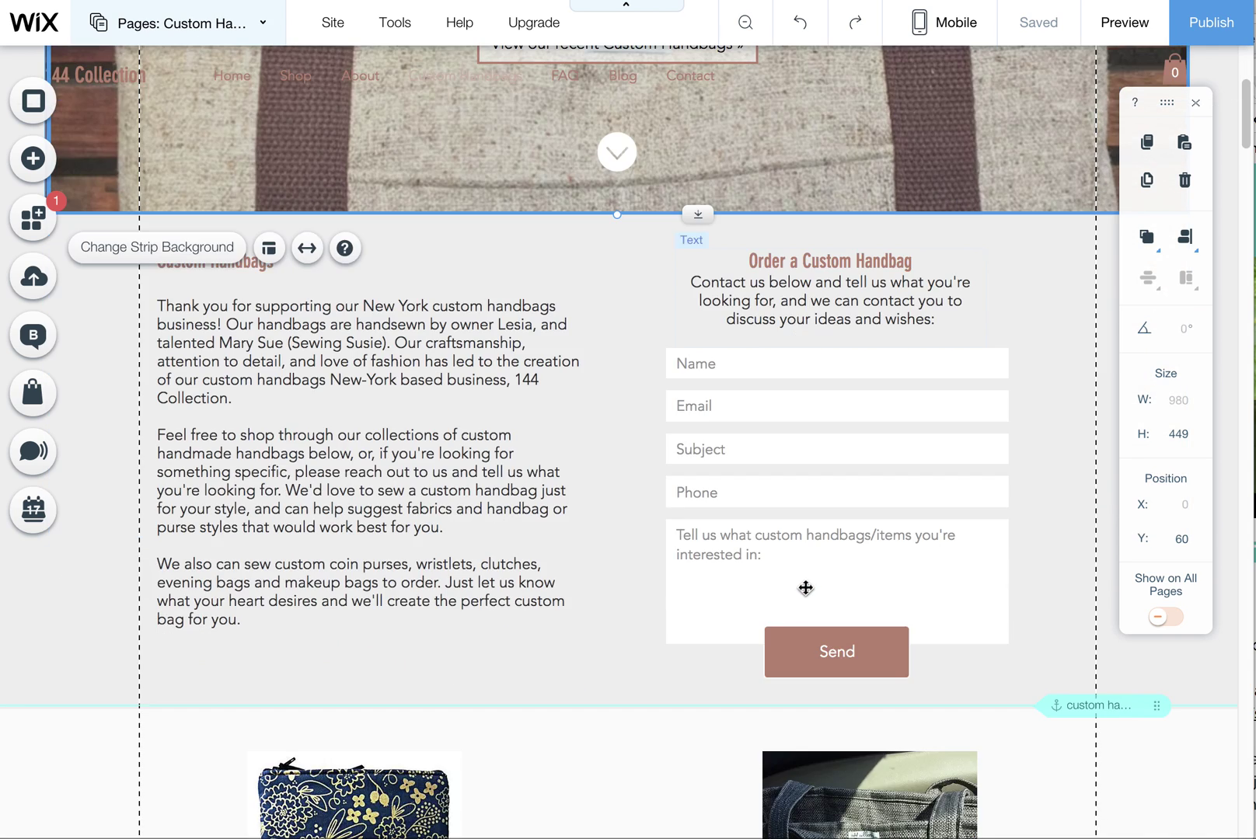
{"action": "scroll", "coordinate": [802, 583], "scroll_direction": "down", "scroll_amount": 2}
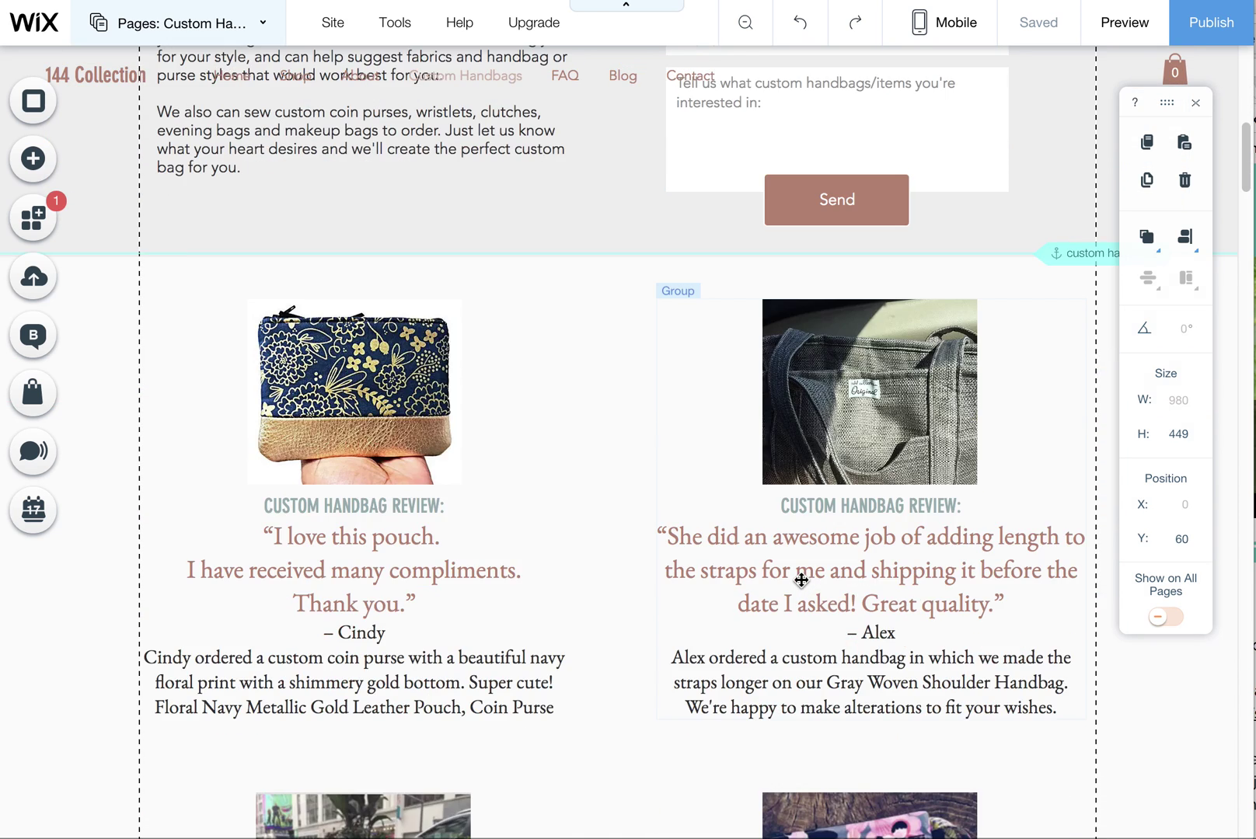
{"action": "scroll", "coordinate": [801, 580], "scroll_direction": "down", "scroll_amount": 6}
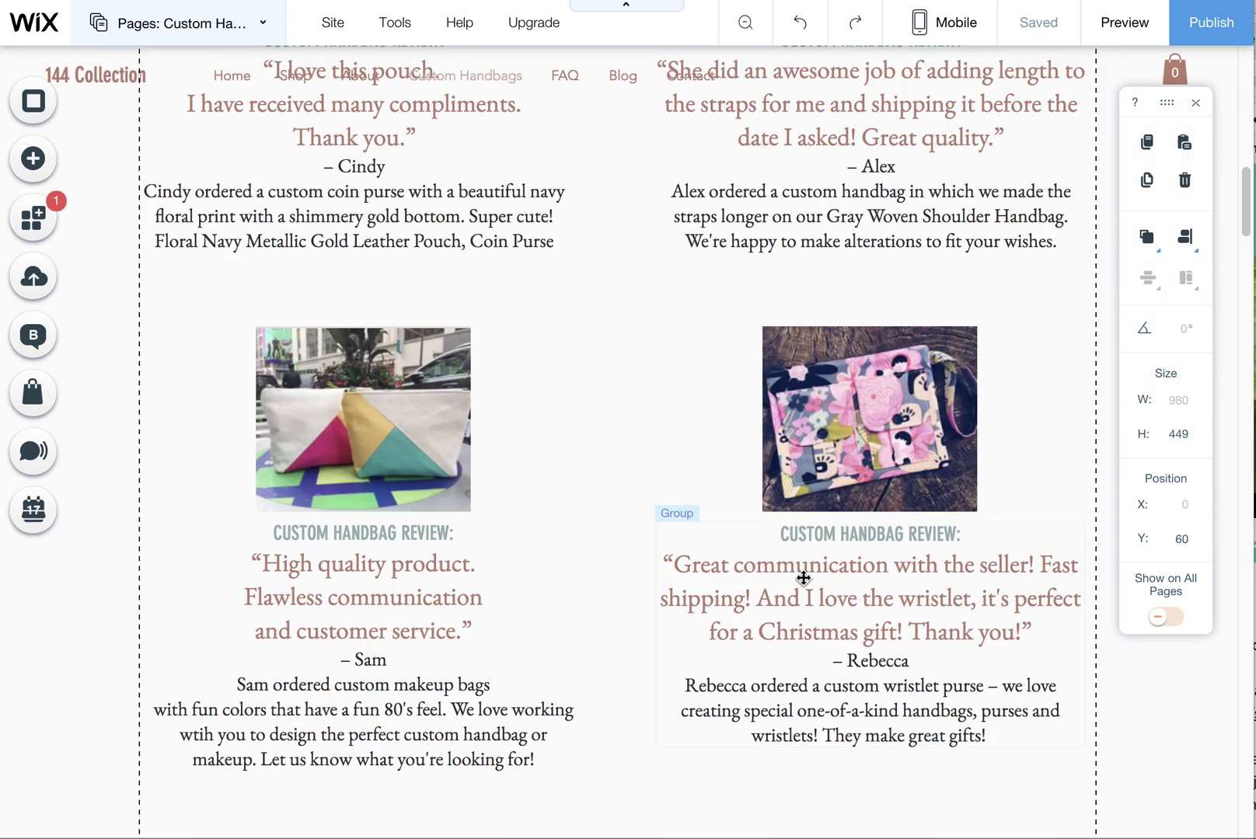
{"action": "scroll", "coordinate": [803, 576], "scroll_direction": "down", "scroll_amount": 10}
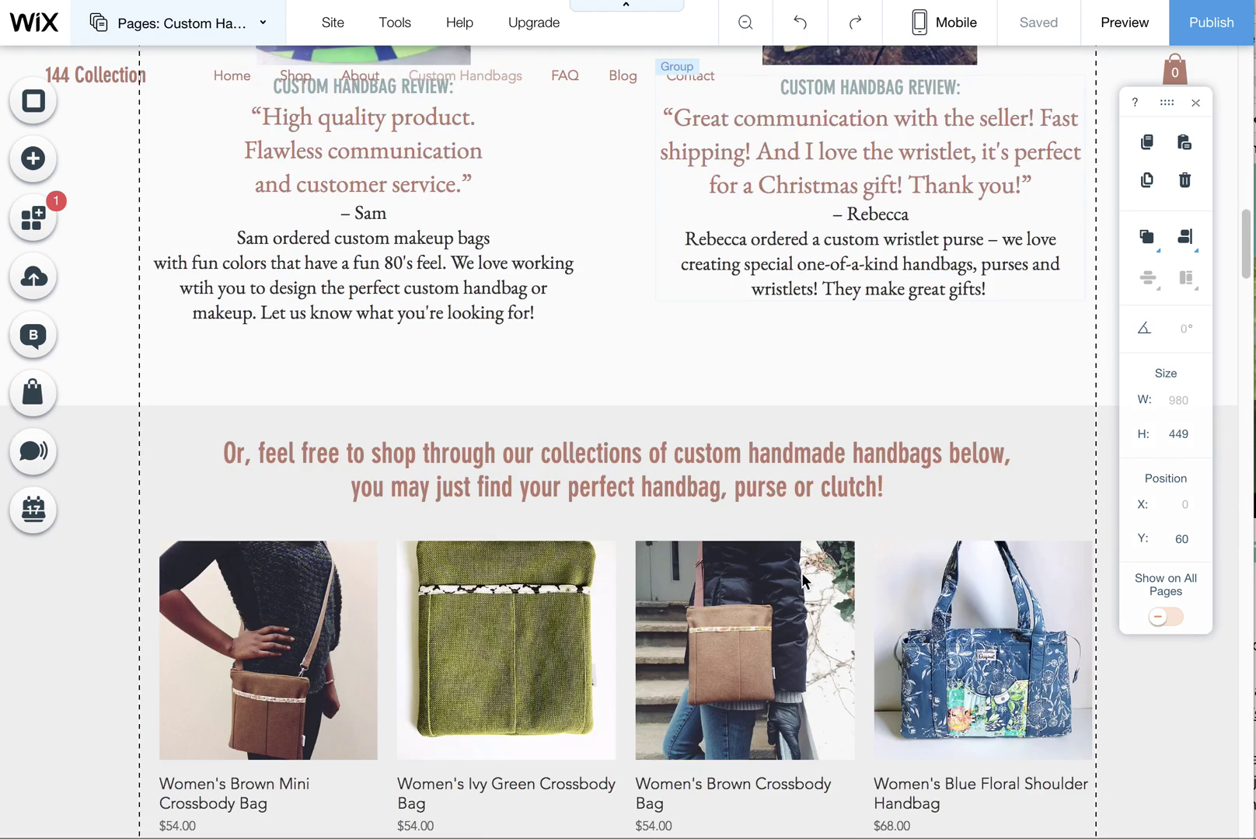
{"action": "scroll", "coordinate": [802, 577], "scroll_direction": "down", "scroll_amount": 2}
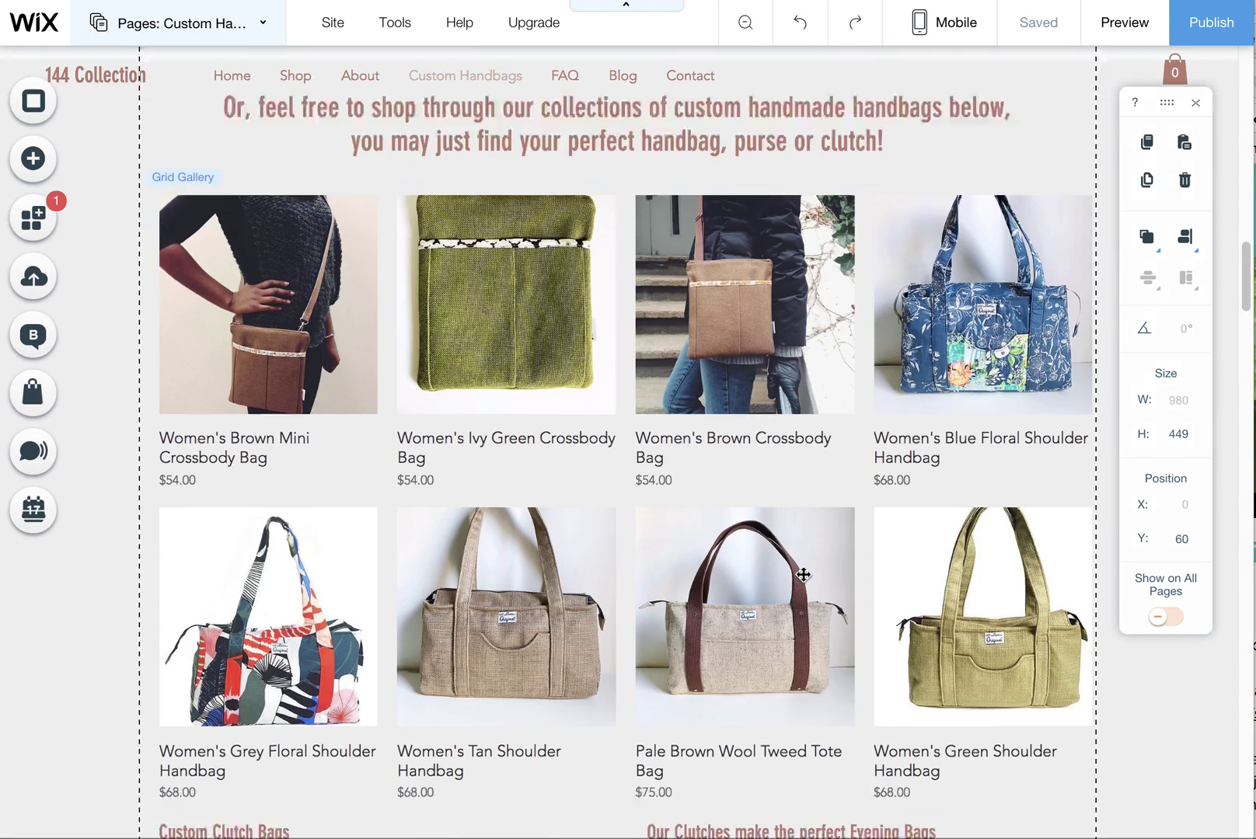
{"action": "scroll", "coordinate": [802, 579], "scroll_direction": "up", "scroll_amount": 10}
{"action": "scroll", "coordinate": [802, 579], "scroll_direction": "up", "scroll_amount": 3}
{"action": "left_click", "coordinate": [802, 573]}
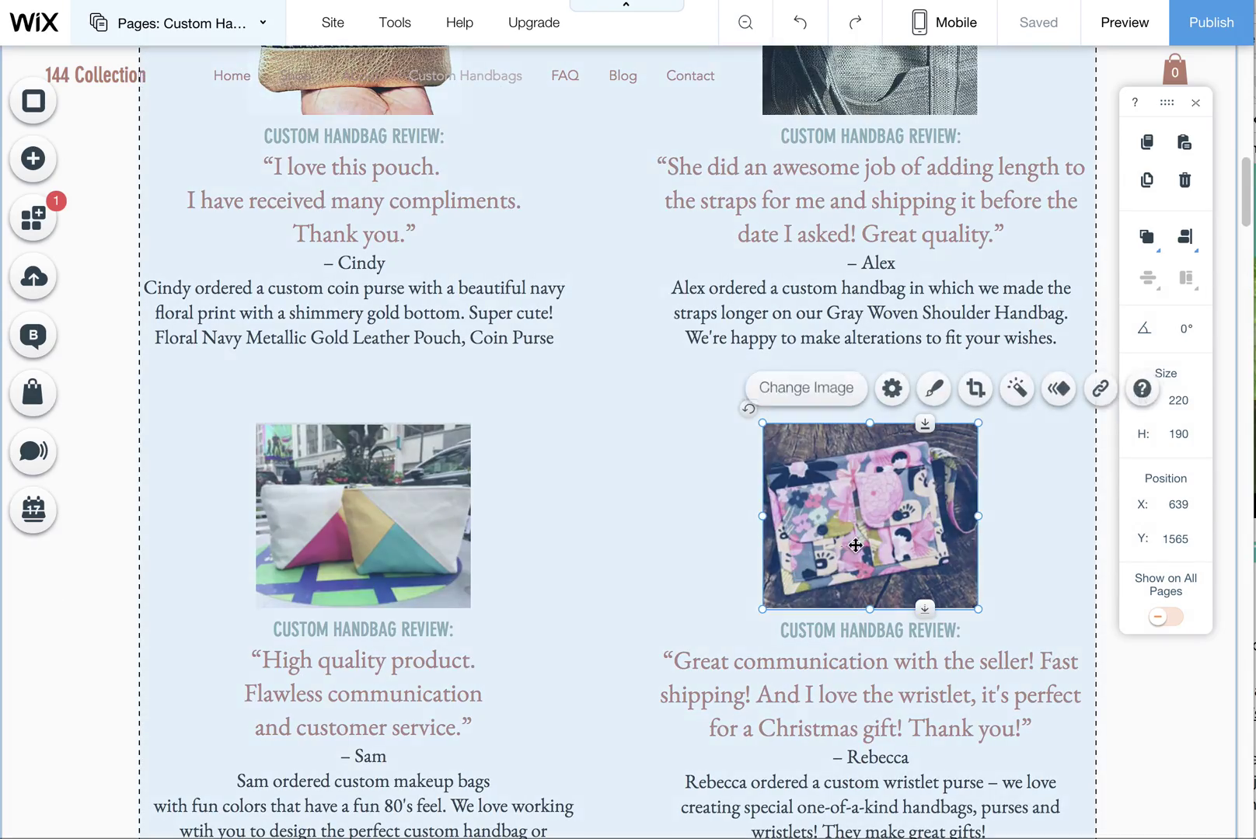
{"action": "scroll", "coordinate": [831, 616], "scroll_direction": "down", "scroll_amount": 5}
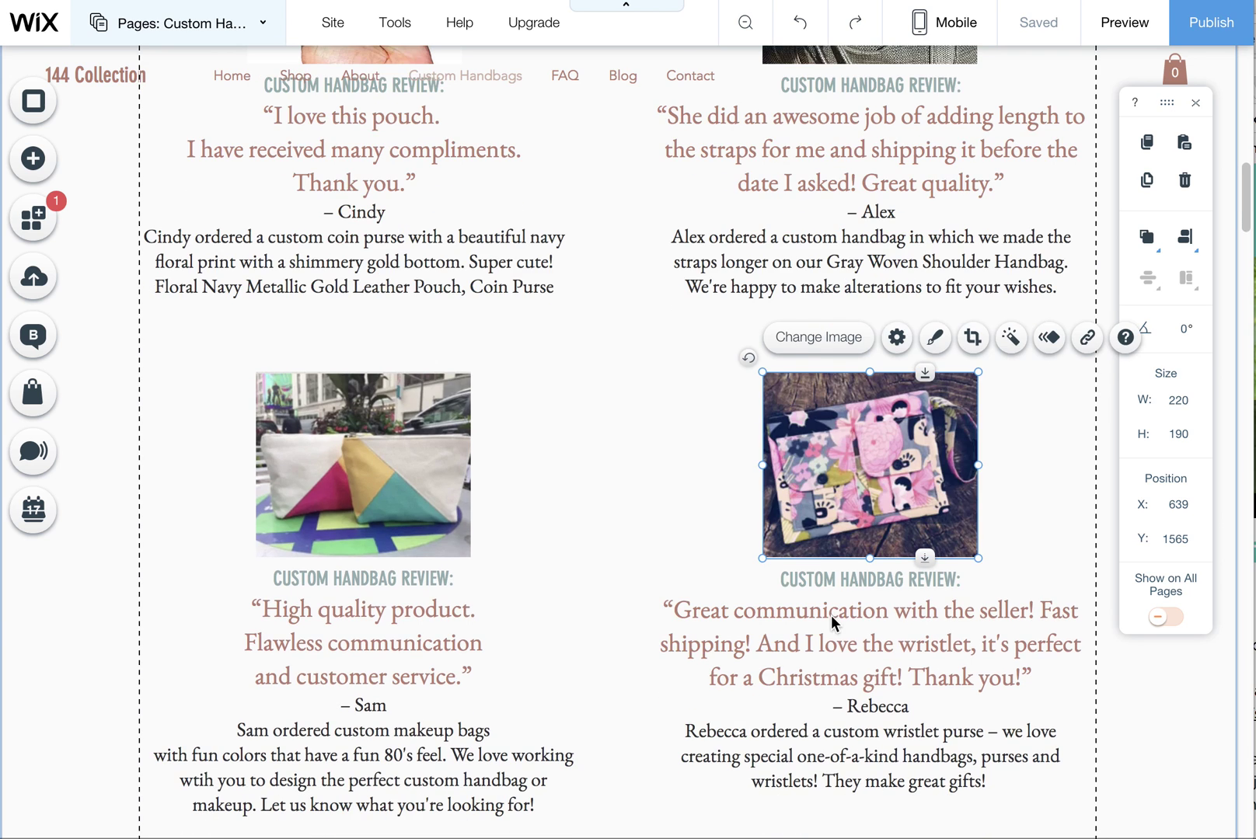
{"action": "scroll", "coordinate": [828, 615], "scroll_direction": "down", "scroll_amount": 3}
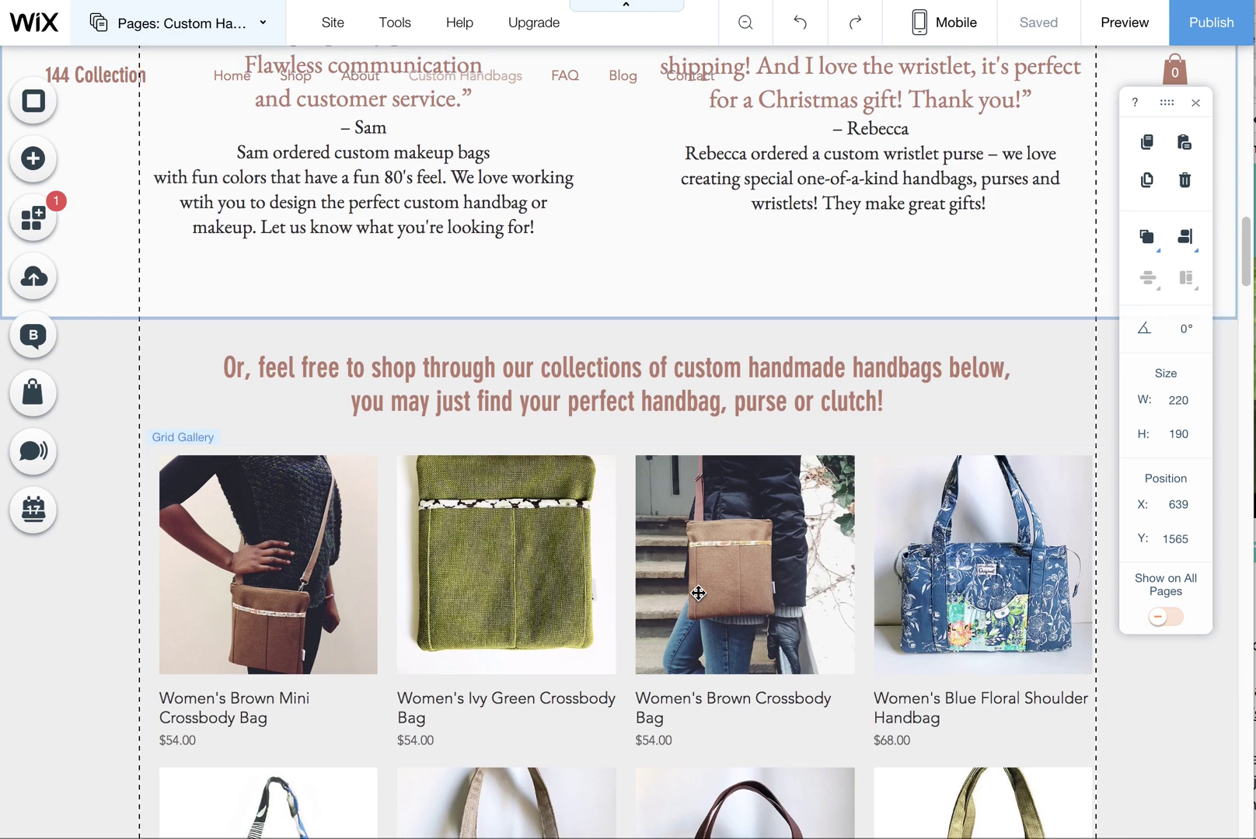
{"action": "scroll", "coordinate": [697, 590], "scroll_direction": "up", "scroll_amount": 15}
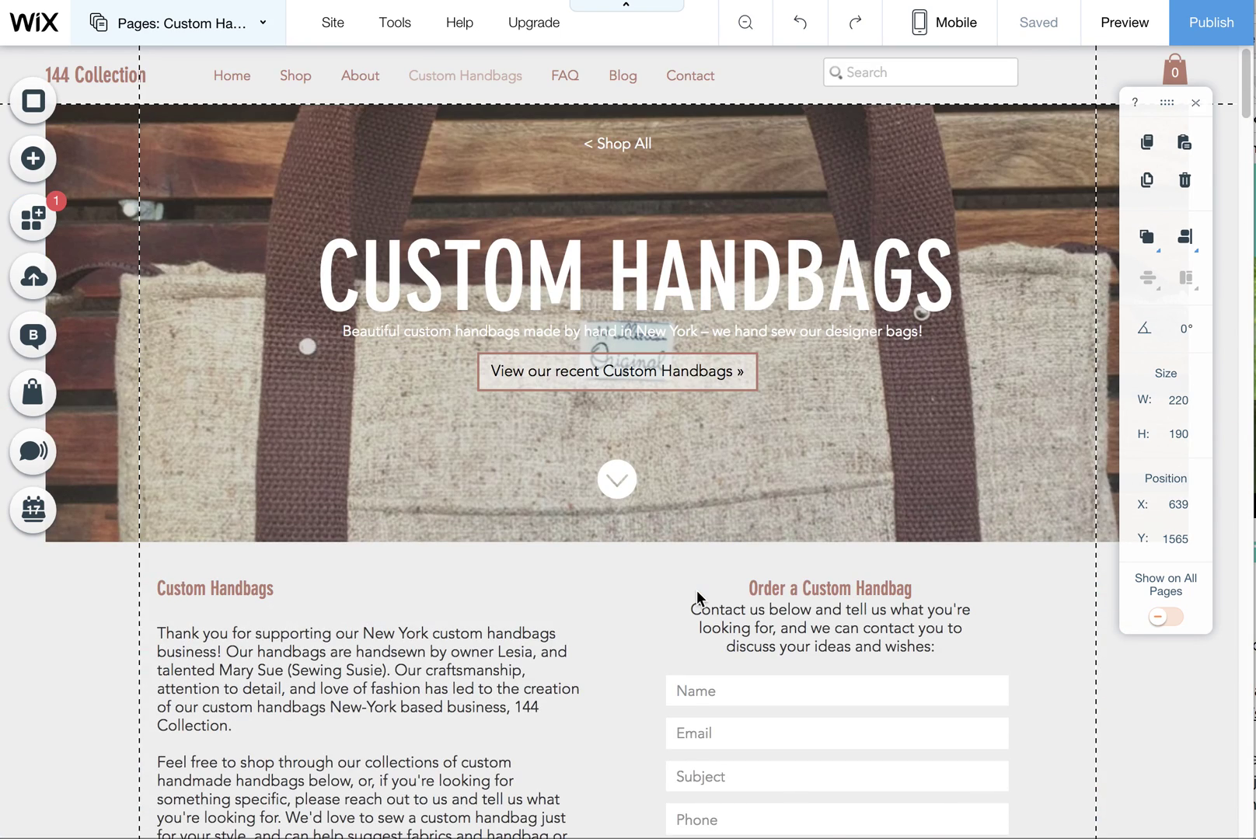
{"action": "scroll", "coordinate": [696, 591], "scroll_direction": "down", "scroll_amount": 10}
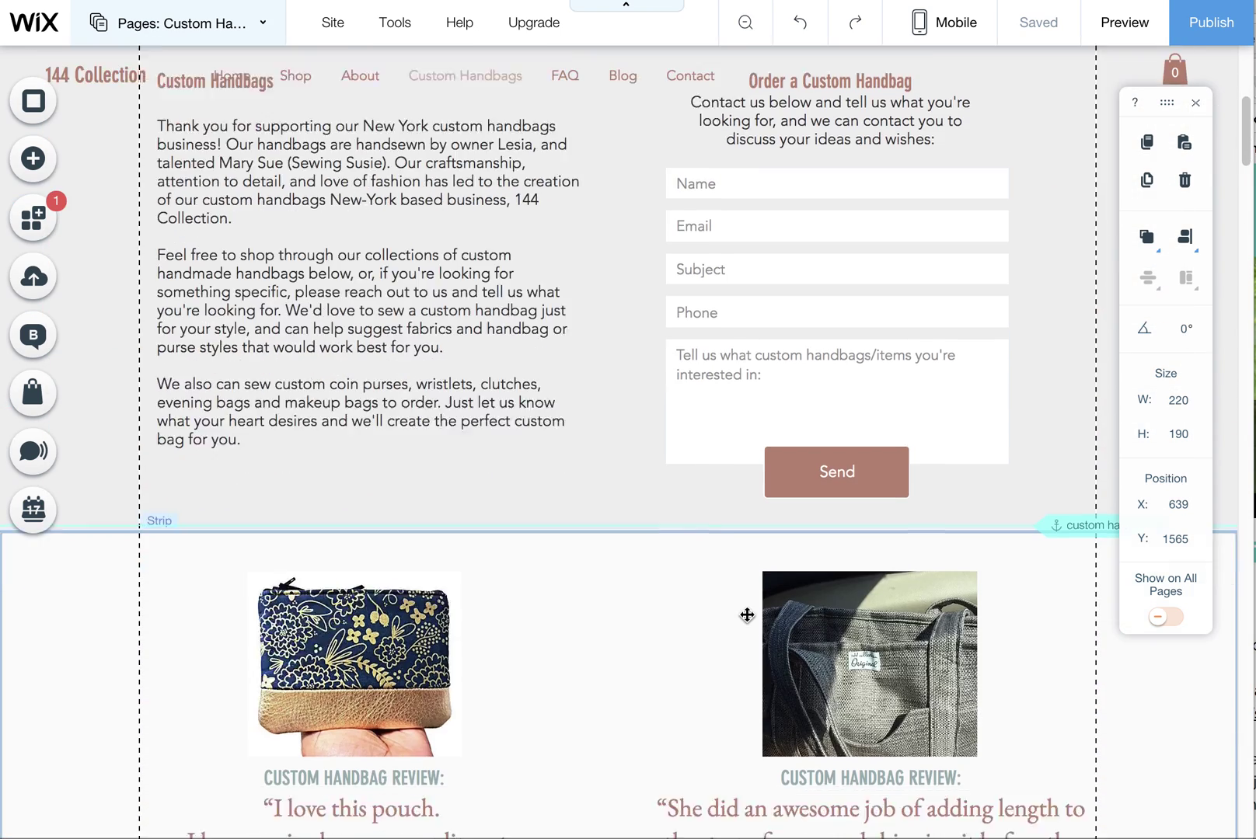
{"action": "scroll", "coordinate": [747, 615], "scroll_direction": "down", "scroll_amount": 2}
{"action": "left_click", "coordinate": [812, 579]}
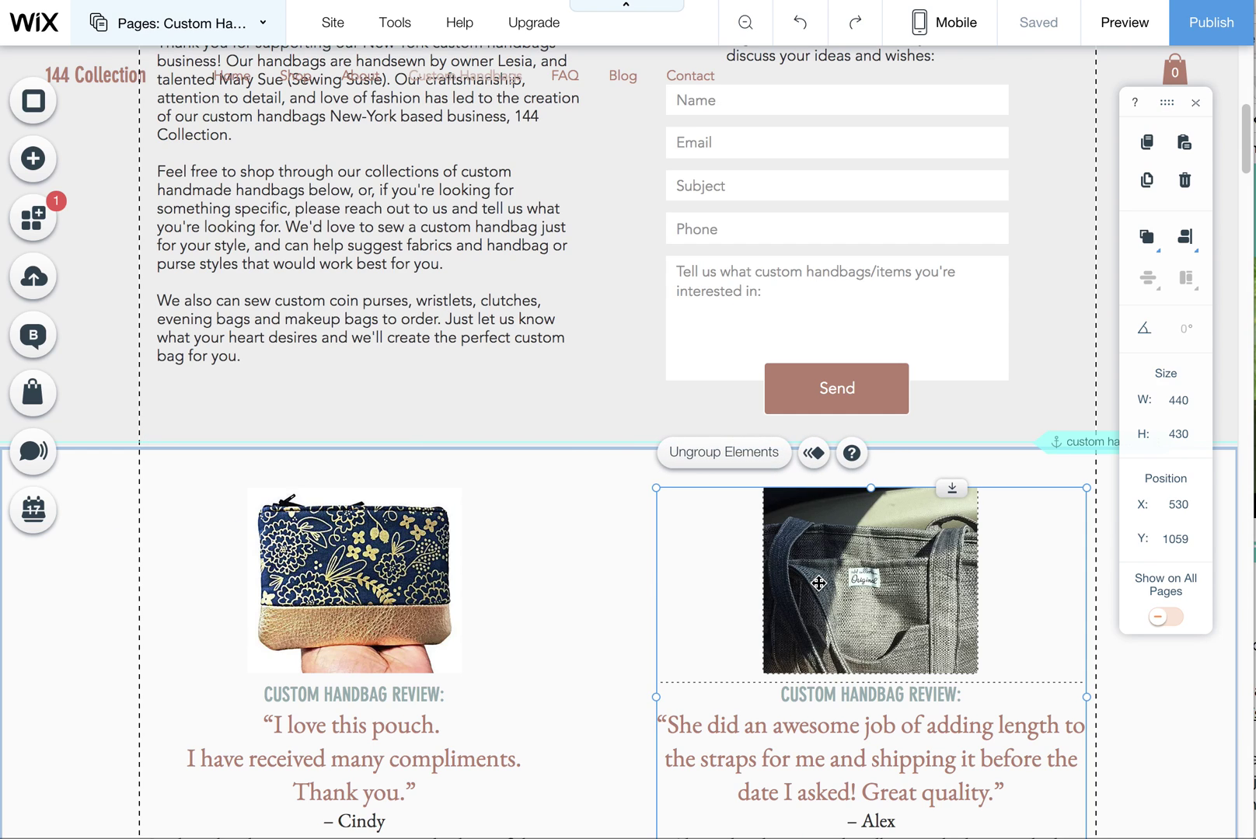